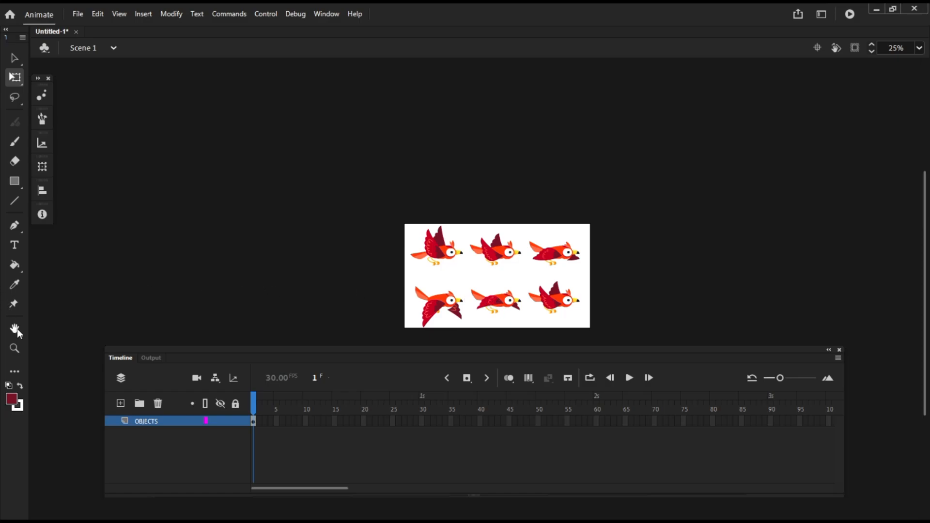
- Magnify the stage with the six bird poses to 50% and close the floating collapsed panel group
{"action": "left_click", "coordinate": [15, 348]}
{"action": "left_click", "coordinate": [527, 317]}
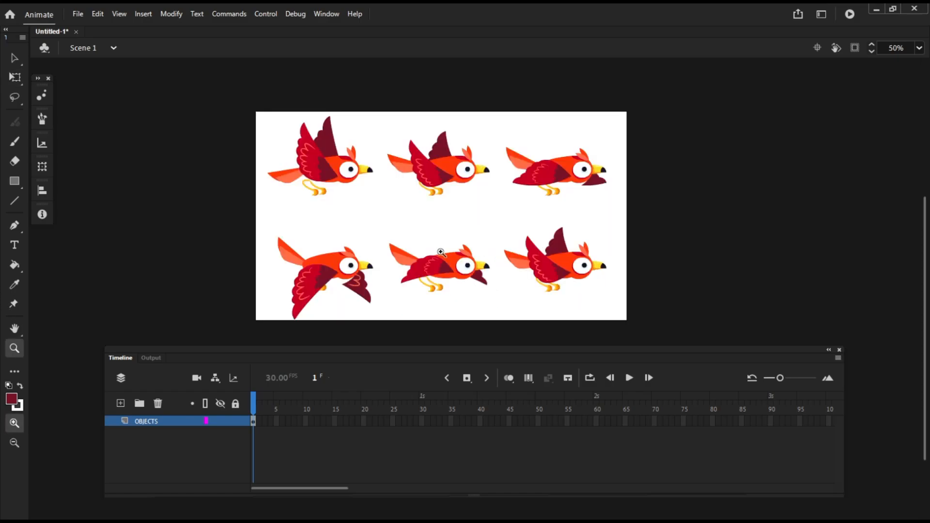
{"action": "scroll", "coordinate": [422, 516], "scroll_direction": "left", "scroll_amount": 2}
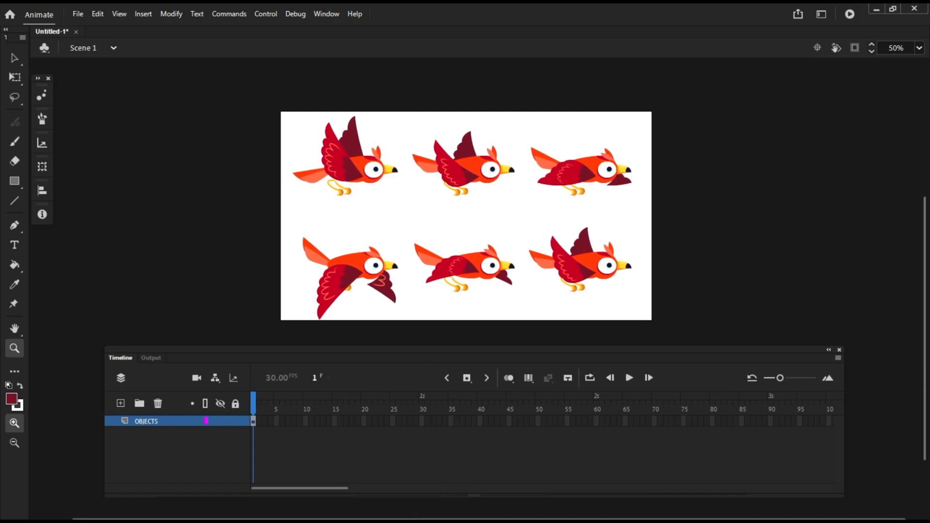
{"action": "left_click", "coordinate": [14, 60]}
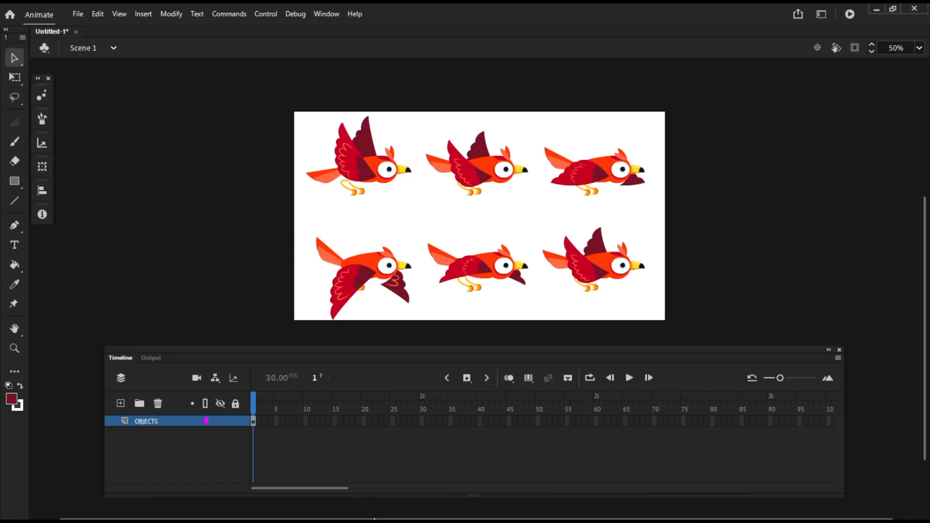
{"action": "left_click_drag", "start_coordinate": [370, 519], "coordinate": [342, 519]}
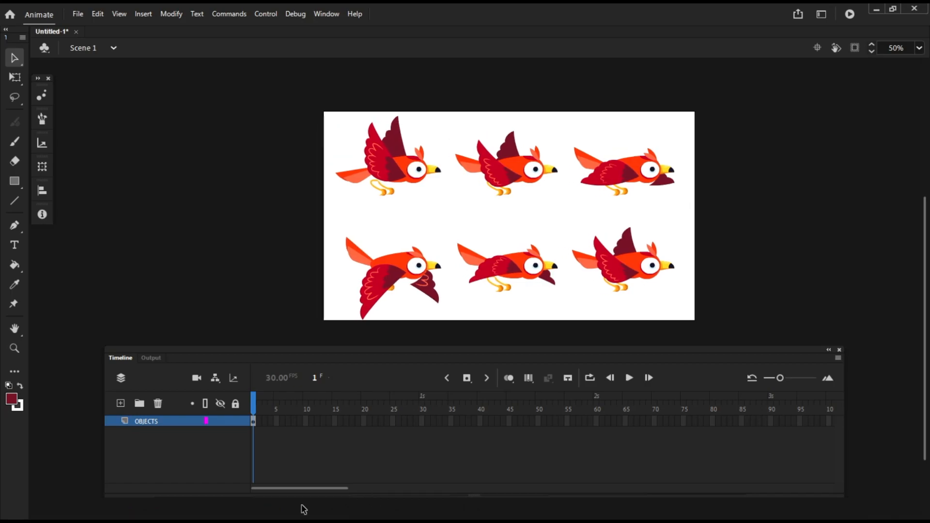
{"action": "left_click", "coordinate": [48, 78]}
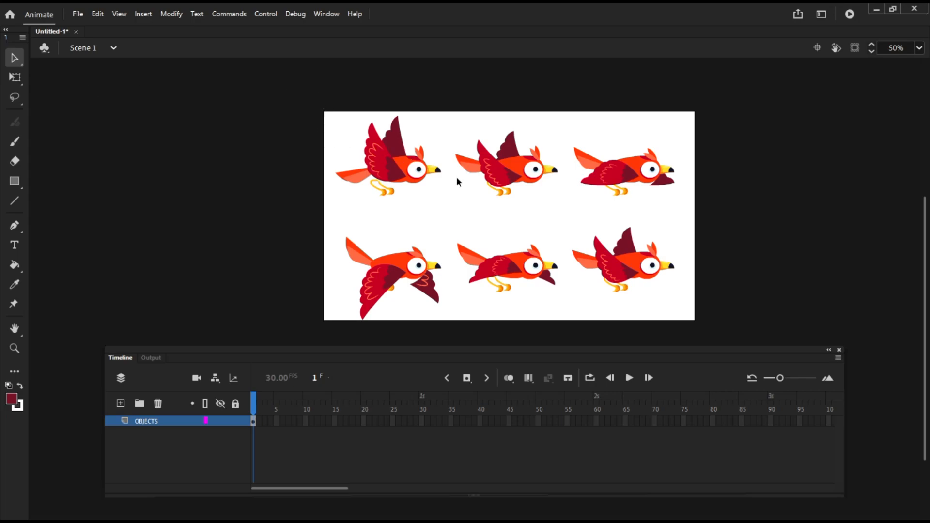
- Examine the six bird poses on the stage one by one
{"action": "left_click", "coordinate": [395, 165]}
{"action": "left_click", "coordinate": [502, 177]}
{"action": "left_click", "coordinate": [611, 174]}
{"action": "left_click", "coordinate": [625, 279]}
{"action": "left_click", "coordinate": [494, 264]}
{"action": "left_click", "coordinate": [374, 280]}
{"action": "left_click", "coordinate": [326, 207]}
- Move the first raised-wing bird off one side of the stage and the other five poses off the opposite side
{"action": "left_click_drag", "start_coordinate": [318, 97], "coordinate": [717, 319]}
{"action": "left_click", "coordinate": [269, 108]}
{"action": "left_click_drag", "start_coordinate": [270, 90], "coordinate": [443, 197]}
{"action": "left_click_drag", "start_coordinate": [399, 166], "coordinate": [851, 249]}
{"action": "left_click_drag", "start_coordinate": [716, 306], "coordinate": [384, 165]}
{"action": "left_click_drag", "start_coordinate": [535, 261], "coordinate": [145, 233]}
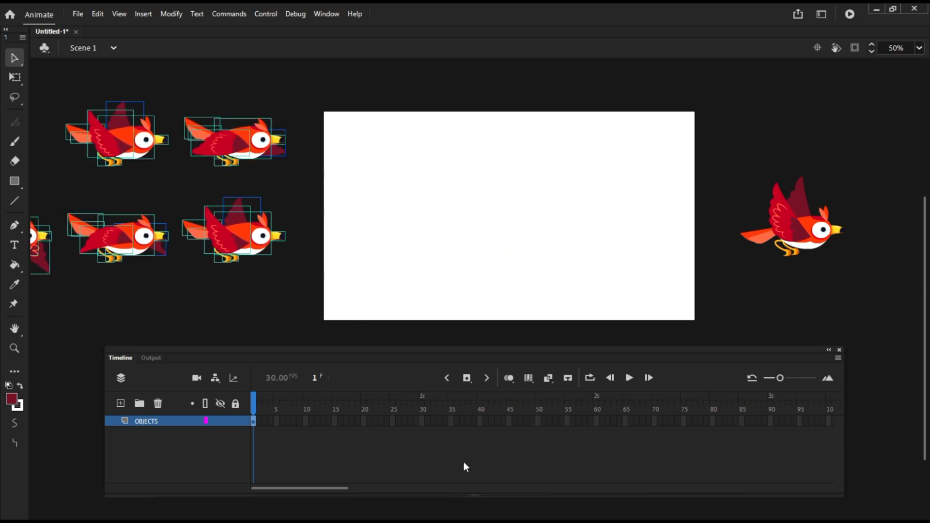
- Place the raised-wing bird at the centre of the stage, keeping the five other poses beside it in view
{"action": "left_click_drag", "start_coordinate": [415, 517], "coordinate": [383, 518]}
{"action": "left_click_drag", "start_coordinate": [772, 163], "coordinate": [576, 226]}
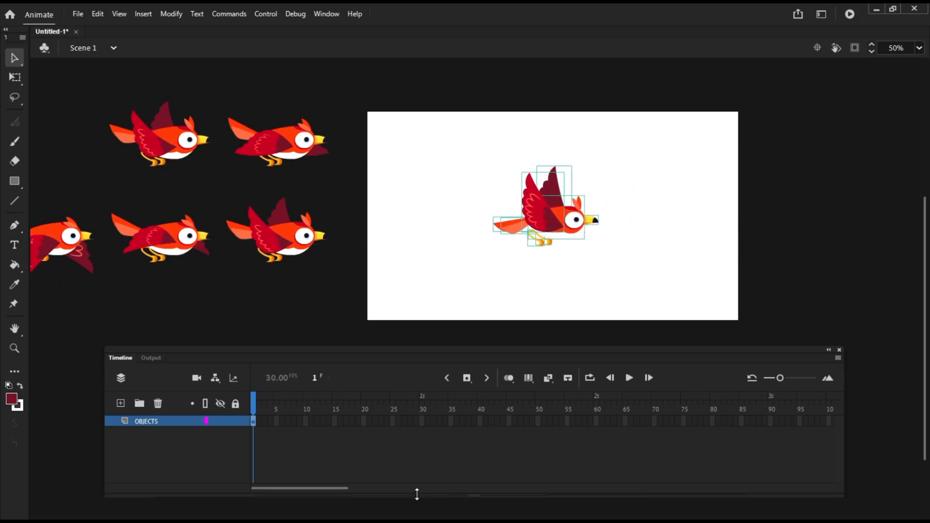
{"action": "left_click_drag", "start_coordinate": [416, 518], "coordinate": [349, 518]}
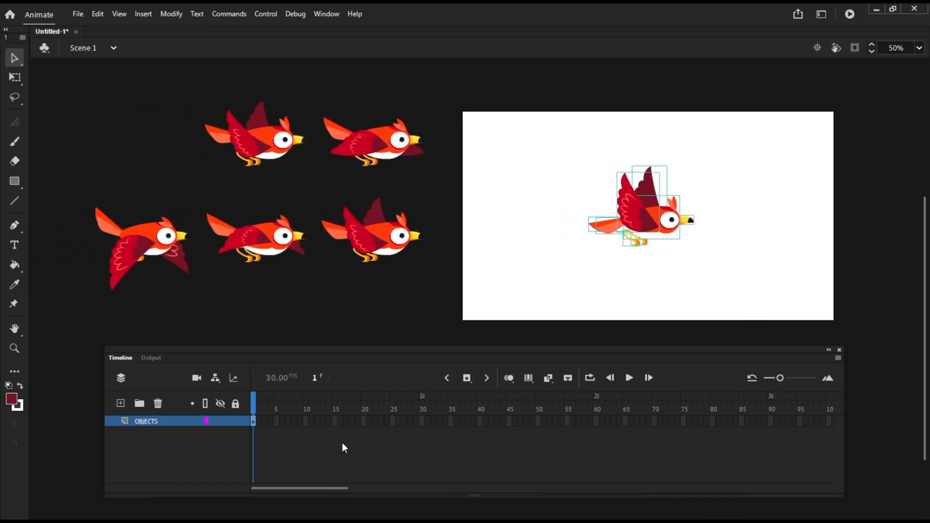
{"action": "left_click", "coordinate": [690, 251]}
{"action": "left_click", "coordinate": [648, 181]}
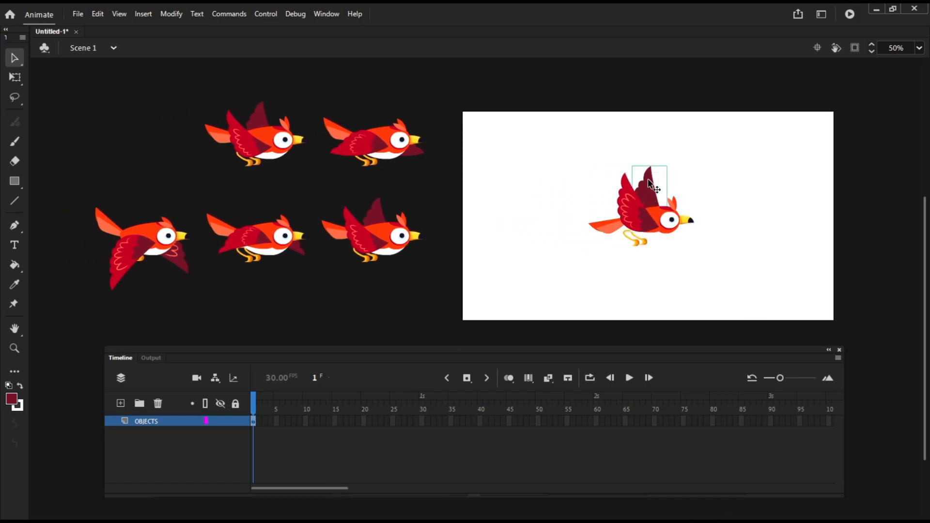
- Insert a keyframe at frame 5, move the bird's raised wings off the stage and fit the second pose's front wing
{"action": "left_click", "coordinate": [278, 421]}
{"action": "key", "text": "F6"}
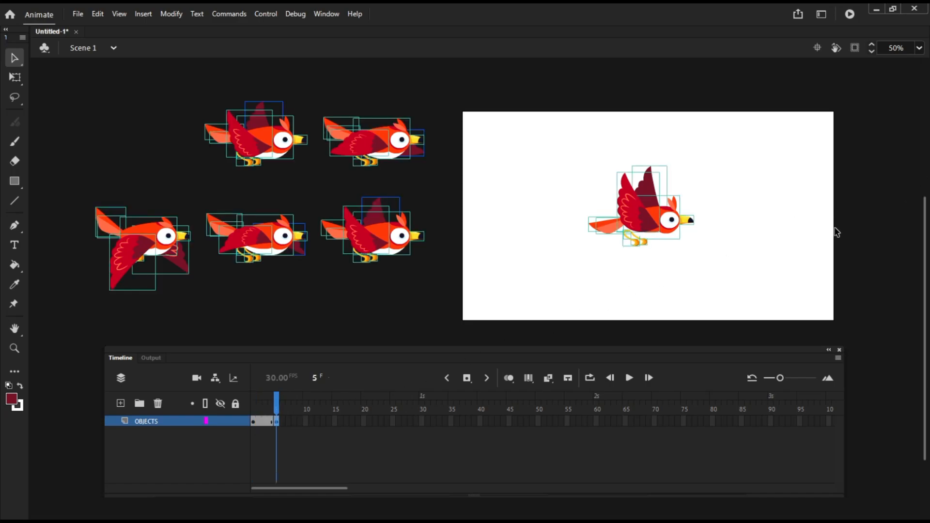
{"action": "left_click", "coordinate": [573, 207]}
{"action": "left_click_drag", "start_coordinate": [641, 215], "coordinate": [133, 142]}
{"action": "left_click_drag", "start_coordinate": [642, 191], "coordinate": [638, 222]}
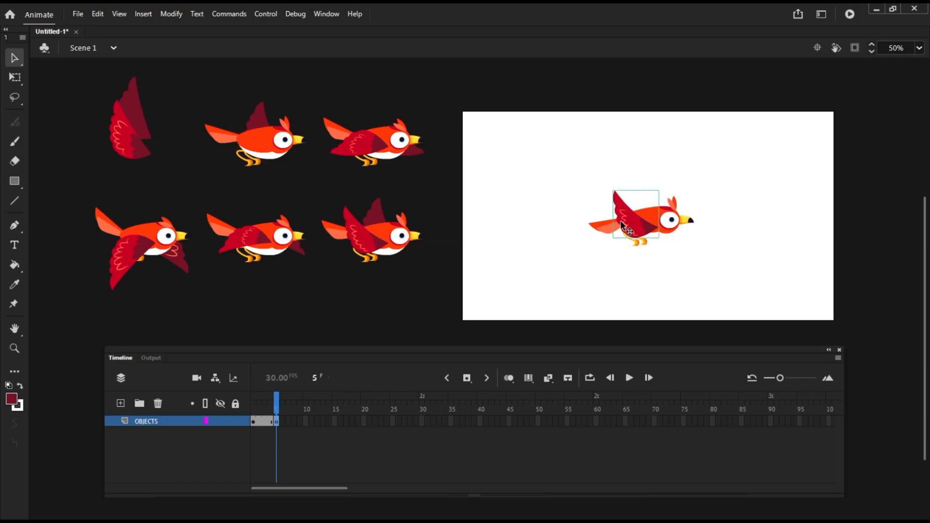
- Add the second pose's dark back wing to the bird, send it to the back and align it with the body
{"action": "left_click_drag", "start_coordinate": [258, 108], "coordinate": [631, 158]}
{"action": "left_click", "coordinate": [264, 117]}
{"action": "left_click_drag", "start_coordinate": [260, 110], "coordinate": [643, 195]}
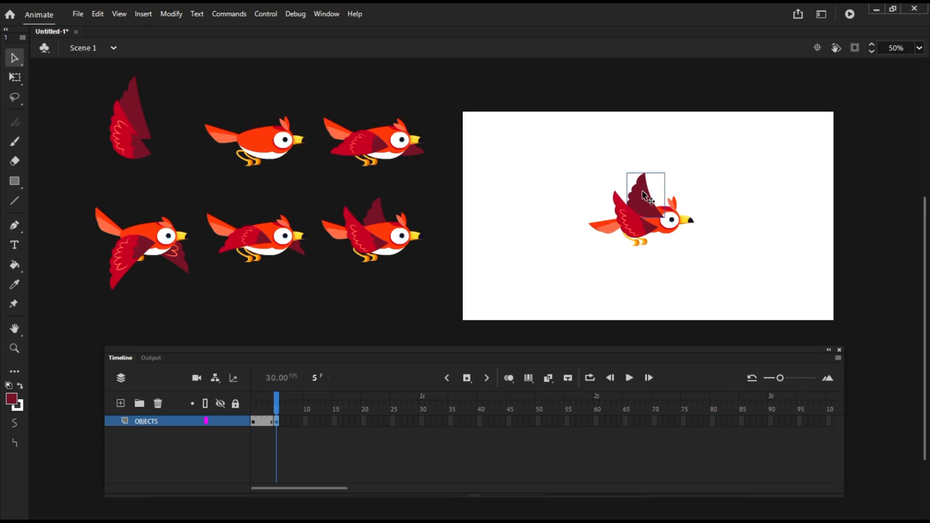
{"action": "right_click", "coordinate": [643, 195]}
{"action": "mouse_move", "coordinate": [707, 369]}
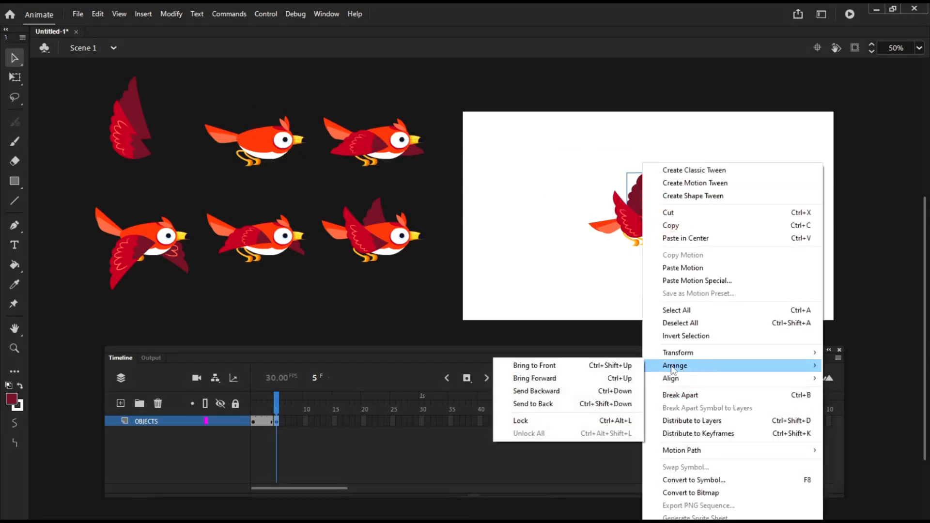
{"action": "left_click", "coordinate": [547, 402]}
{"action": "left_click_drag", "start_coordinate": [644, 201], "coordinate": [645, 206]}
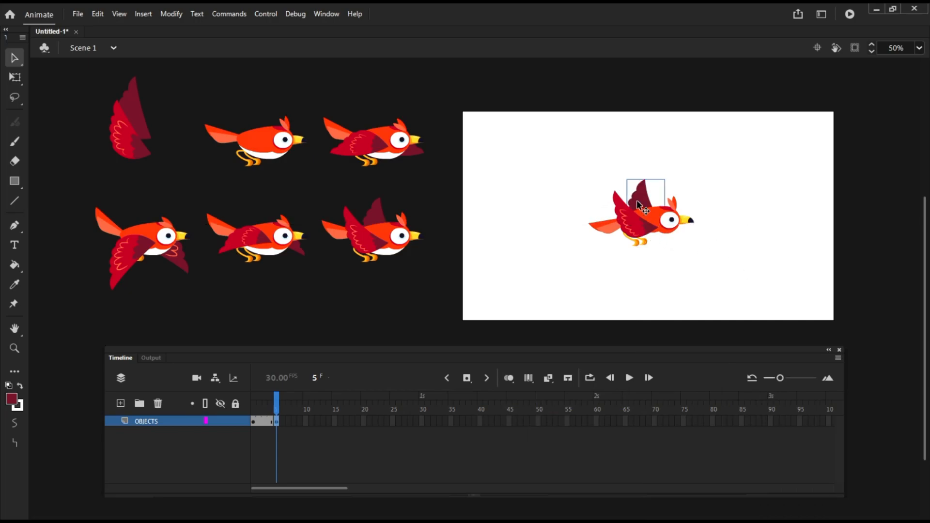
- Insert a keyframe at frame 10 and move both of the centre bird's wings off the stage
{"action": "left_click", "coordinate": [307, 420]}
{"action": "key", "text": "F6"}
{"action": "left_click", "coordinate": [578, 292]}
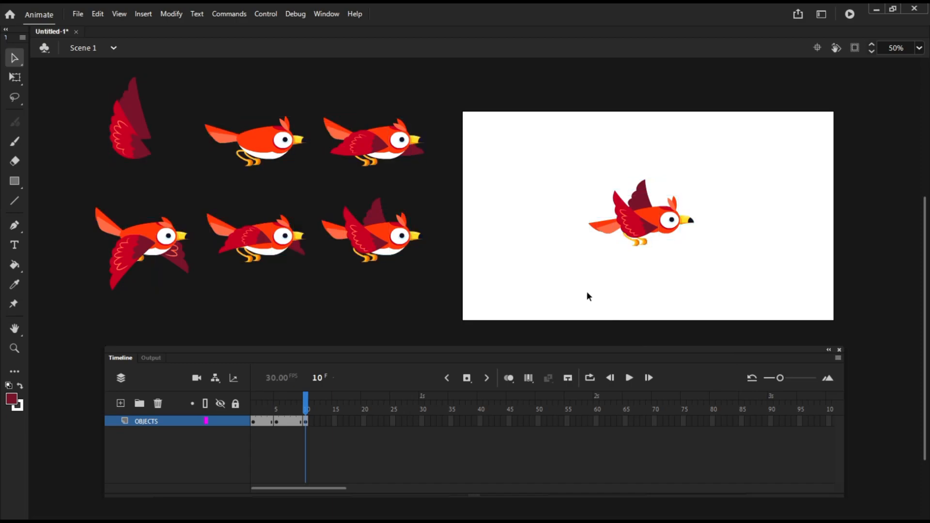
{"action": "left_click_drag", "start_coordinate": [637, 222], "coordinate": [167, 159]}
{"action": "left_click_drag", "start_coordinate": [638, 195], "coordinate": [144, 142]}
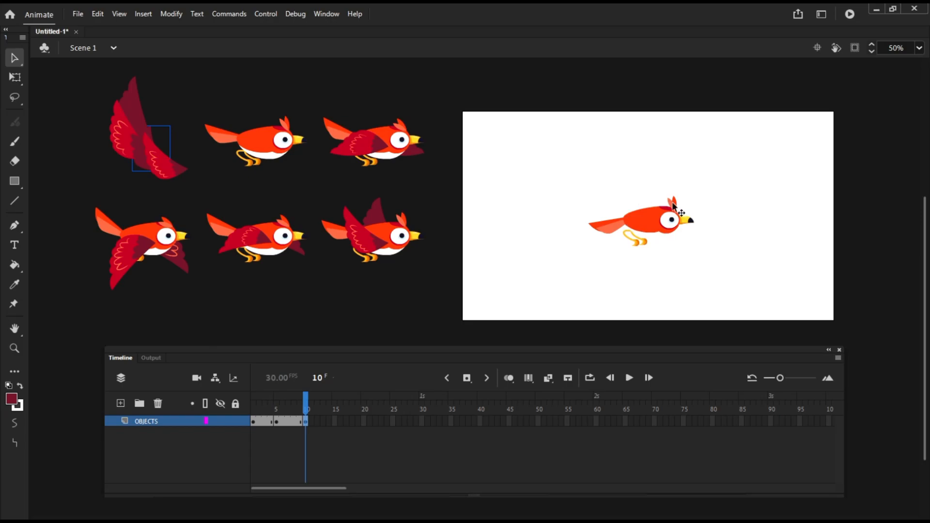
- Place the third pose's front wing on the centre bird and undo the stray move that follows
{"action": "left_click_drag", "start_coordinate": [358, 154], "coordinate": [620, 234]}
{"action": "left_click_drag", "start_coordinate": [416, 157], "coordinate": [479, 175]}
{"action": "key", "text": "ctrl+z"}
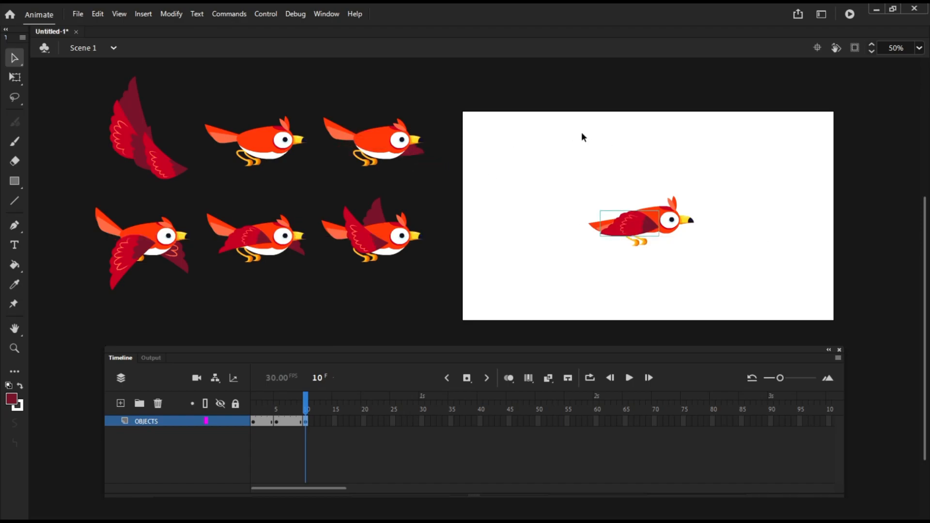
- Move the third pose's dark back wing onto the centre bird and send it to the back
{"action": "left_click_drag", "start_coordinate": [423, 156], "coordinate": [663, 240]}
{"action": "right_click", "coordinate": [662, 241]}
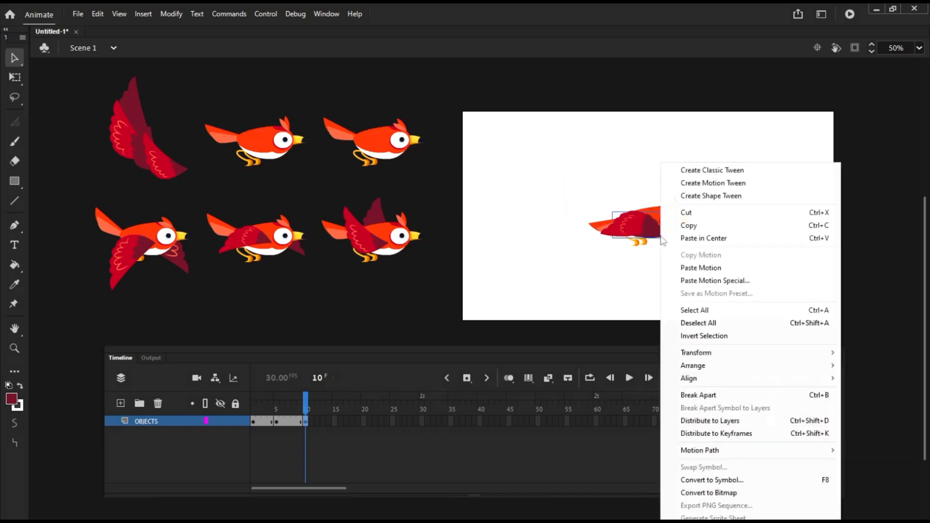
{"action": "mouse_move", "coordinate": [693, 365]}
{"action": "left_click", "coordinate": [562, 405]}
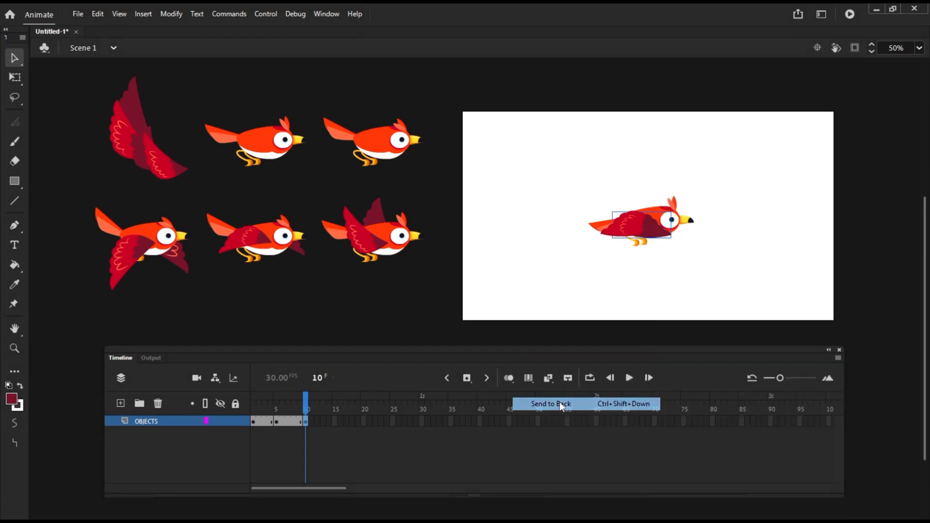
- Nudge the back wing at frame 10 down and toward the beak so its tip extends below the belly
{"action": "key", "text": "Down"}
{"action": "key", "text": "Down"}
{"action": "key", "text": "Down"}
{"action": "key", "text": "Down"}
{"action": "key", "text": "Down"}
{"action": "key", "text": "Down"}
{"action": "key", "text": "Down"}
{"action": "key", "text": "Down"}
{"action": "key", "text": "Right"}
{"action": "key", "text": "Right"}
{"action": "key", "text": "Right"}
{"action": "key", "text": "Right"}
{"action": "key", "text": "Up"}
{"action": "key", "text": "Up"}
{"action": "key", "text": "Up"}
{"action": "key", "text": "Up"}
{"action": "key", "text": "Up"}
{"action": "key", "text": "Up"}
{"action": "key", "text": "Up"}
{"action": "key", "text": "Up"}
{"action": "key", "text": "Right"}
{"action": "key", "text": "Right"}
{"action": "key", "text": "Right"}
{"action": "key", "text": "Right"}
{"action": "key", "text": "Right"}
{"action": "key", "text": "Right"}
{"action": "key", "text": "Right"}
{"action": "key", "text": "Right"}
{"action": "key", "text": "Right"}
{"action": "key", "text": "Right"}
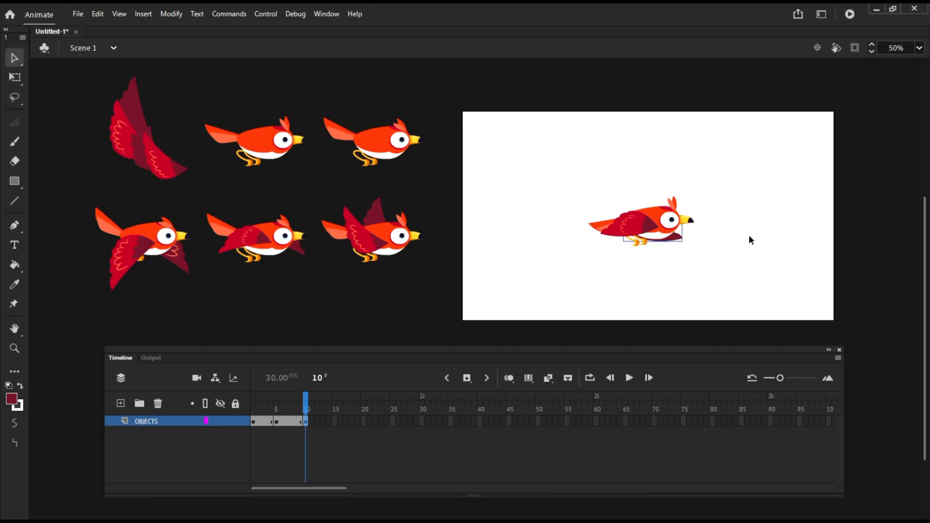
{"action": "left_click", "coordinate": [521, 183]}
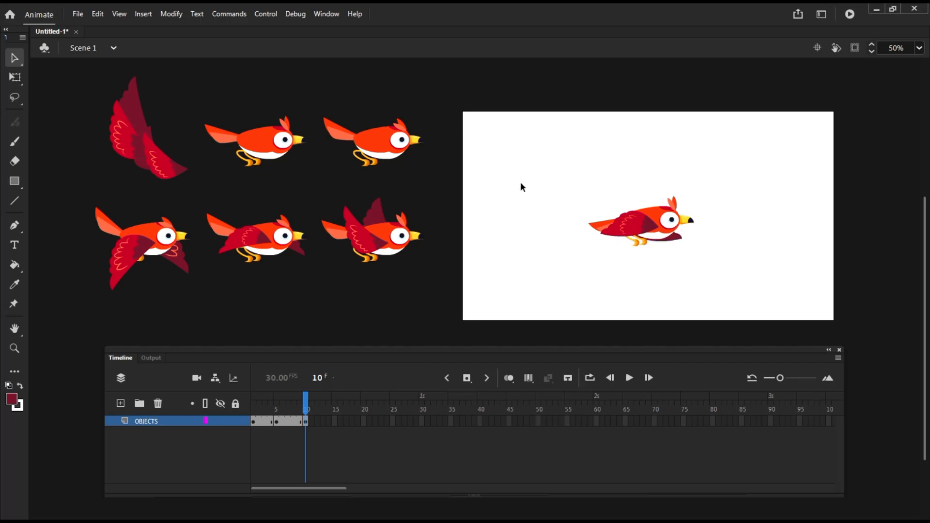
- Insert a keyframe at frame 15 and move the centre bird's front and back wings off the stage
{"action": "left_click", "coordinate": [334, 421]}
{"action": "key", "text": "F6"}
{"action": "left_click", "coordinate": [710, 309]}
{"action": "left_click_drag", "start_coordinate": [644, 232], "coordinate": [155, 158]}
{"action": "left_click_drag", "start_coordinate": [677, 239], "coordinate": [188, 146]}
- Place the fourth pose's lowered front and back wings on the centre bird
{"action": "left_click_drag", "start_coordinate": [160, 227], "coordinate": [640, 225]}
{"action": "left_click", "coordinate": [183, 260]}
{"action": "left_click_drag", "start_coordinate": [199, 264], "coordinate": [653, 251]}
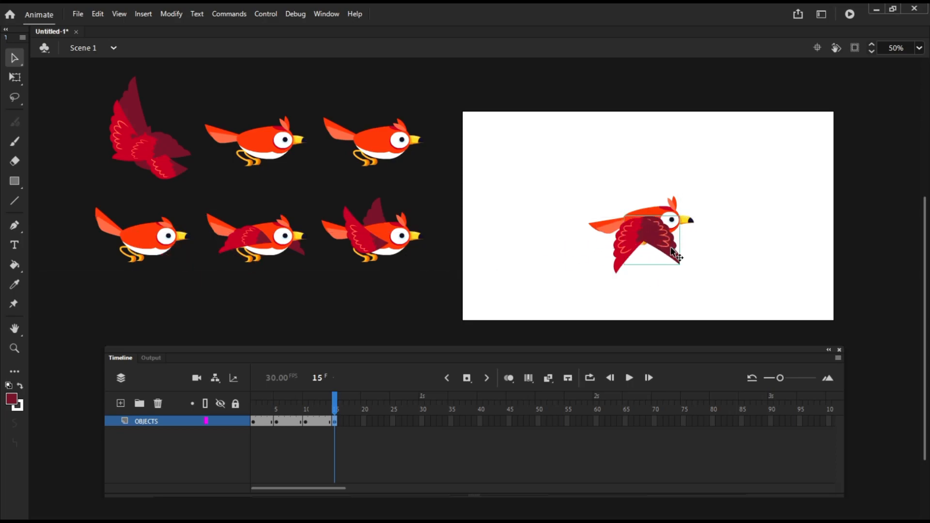
- Send the lowered dark wing at frame 15 to the back and shift it slightly up against the body
{"action": "right_click", "coordinate": [662, 250]}
{"action": "mouse_move", "coordinate": [720, 374]}
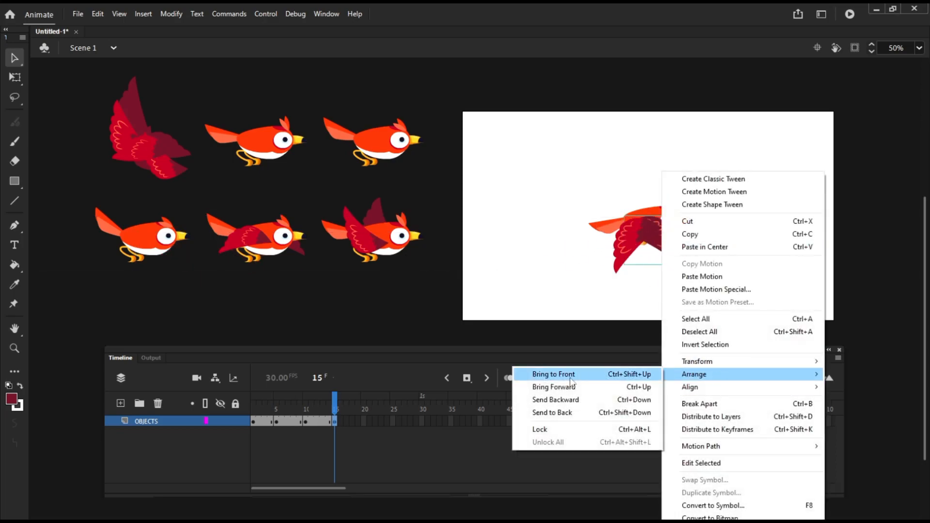
{"action": "left_click", "coordinate": [543, 412]}
{"action": "left_click_drag", "start_coordinate": [677, 262], "coordinate": [672, 258]}
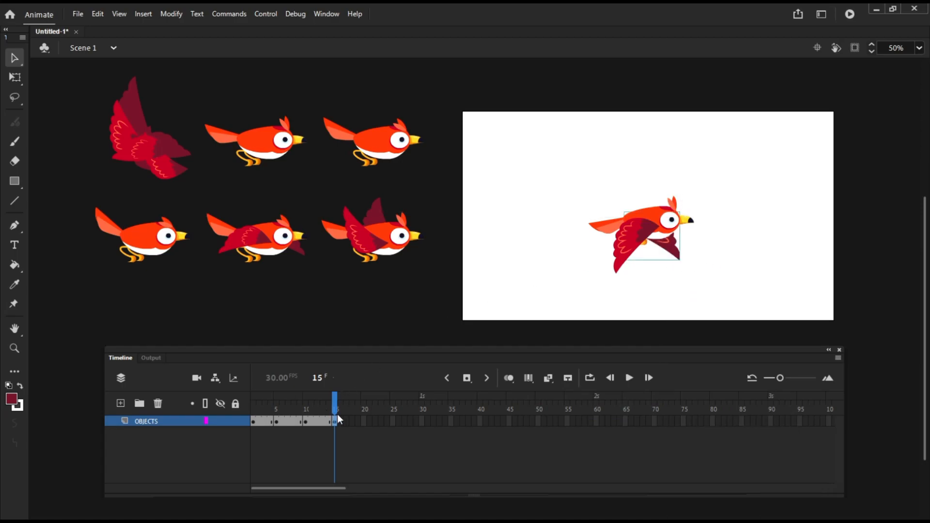
{"action": "left_click", "coordinate": [465, 307]}
- Insert a keyframe at frame 20, move the lowered wings off the stage and fit the fifth pose's front wing
{"action": "left_click_drag", "start_coordinate": [365, 423], "coordinate": [364, 423]}
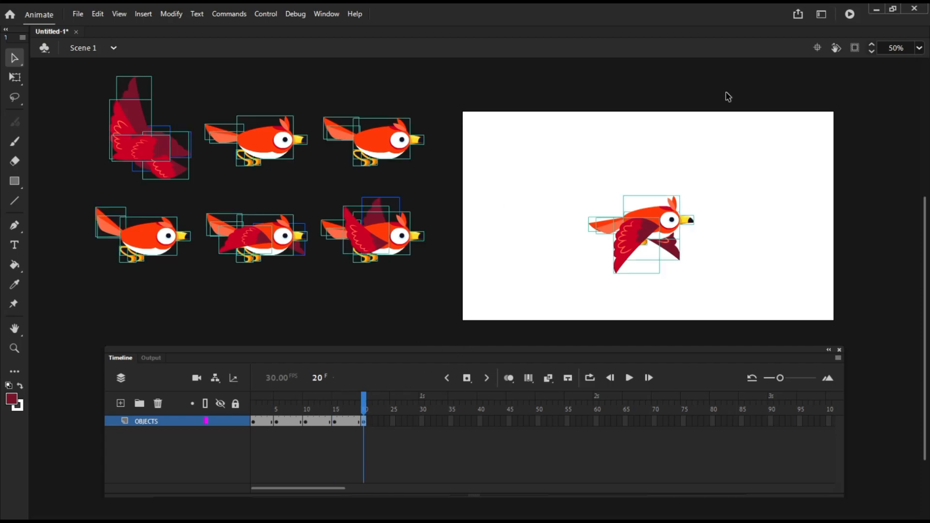
{"action": "left_click", "coordinate": [561, 182]}
{"action": "left_click_drag", "start_coordinate": [639, 238], "coordinate": [164, 138]}
{"action": "left_click_drag", "start_coordinate": [671, 249], "coordinate": [630, 216]}
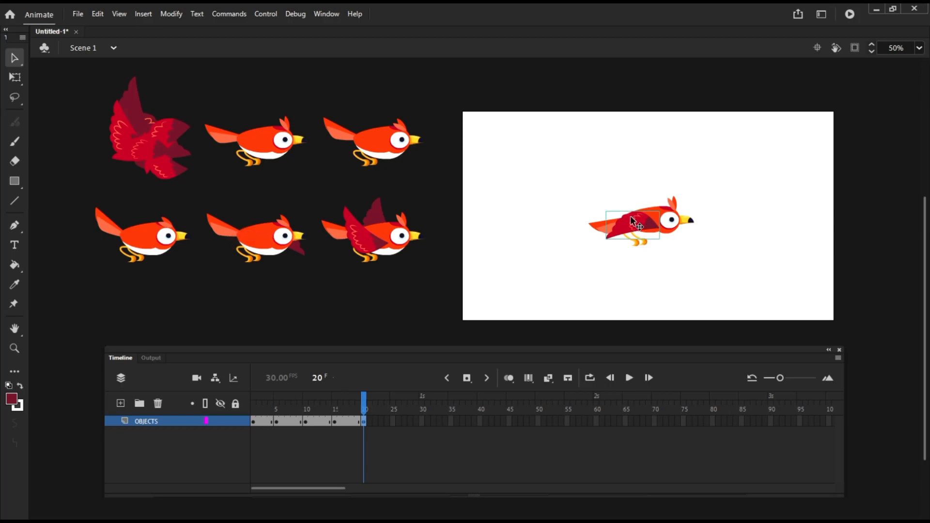
- Add the fifth pose's dark back wing to the centre bird and send it to the back
{"action": "left_click", "coordinate": [297, 251]}
{"action": "left_click_drag", "start_coordinate": [297, 250], "coordinate": [678, 244]}
{"action": "right_click", "coordinate": [675, 244]}
{"action": "mouse_move", "coordinate": [716, 367]}
{"action": "left_click", "coordinate": [587, 403]}
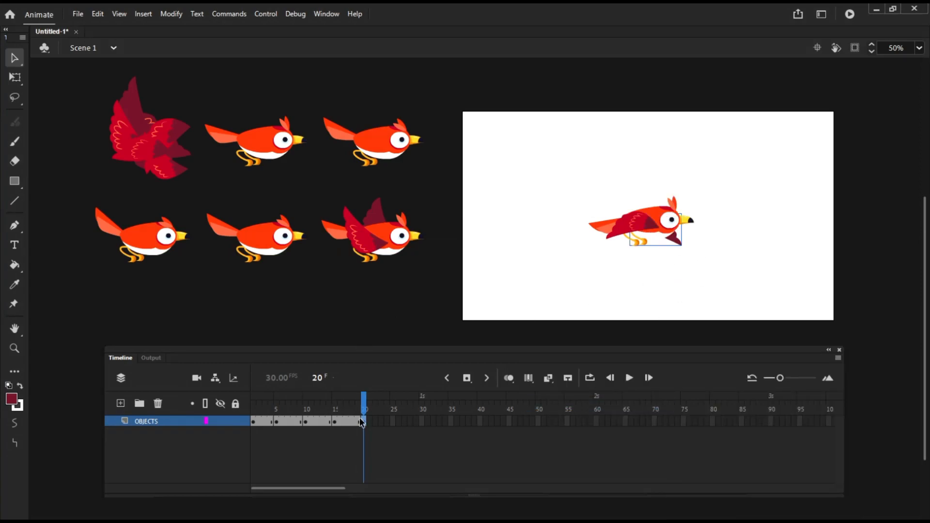
- Scrub back through the frame 15 span, shift its front wing slightly toward the tail and return to frame 20
{"action": "left_click_drag", "start_coordinate": [364, 409], "coordinate": [357, 412]}
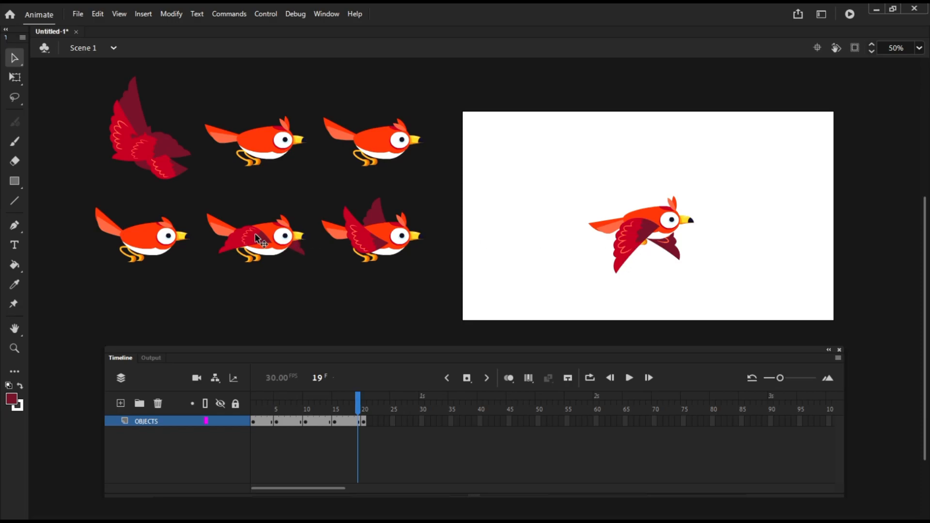
{"action": "mouse_move", "coordinate": [347, 403]}
{"action": "left_mouse_down"}
{"action": "mouse_move", "coordinate": [316, 409]}
{"action": "mouse_move", "coordinate": [352, 410]}
{"action": "left_mouse_up"}
{"action": "left_click", "coordinate": [613, 248]}
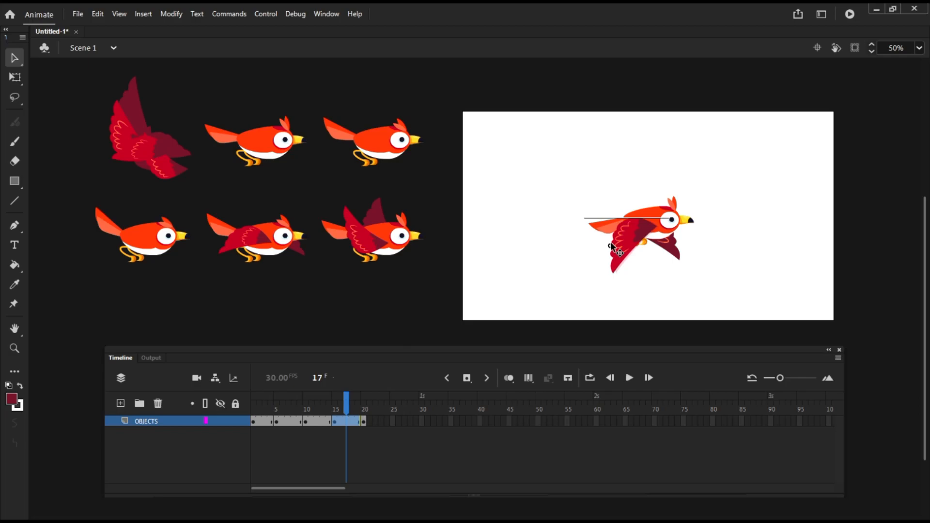
{"action": "left_click_drag", "start_coordinate": [611, 243], "coordinate": [611, 248]}
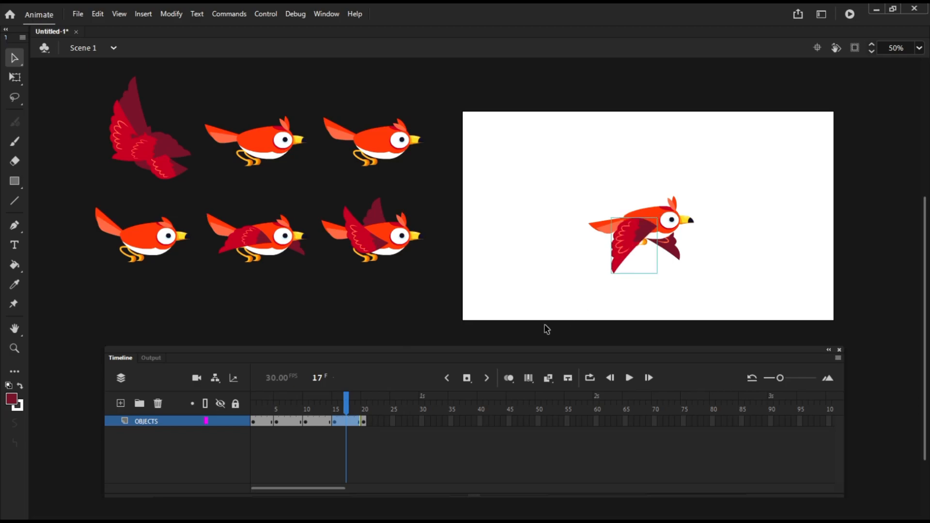
{"action": "left_click", "coordinate": [365, 421]}
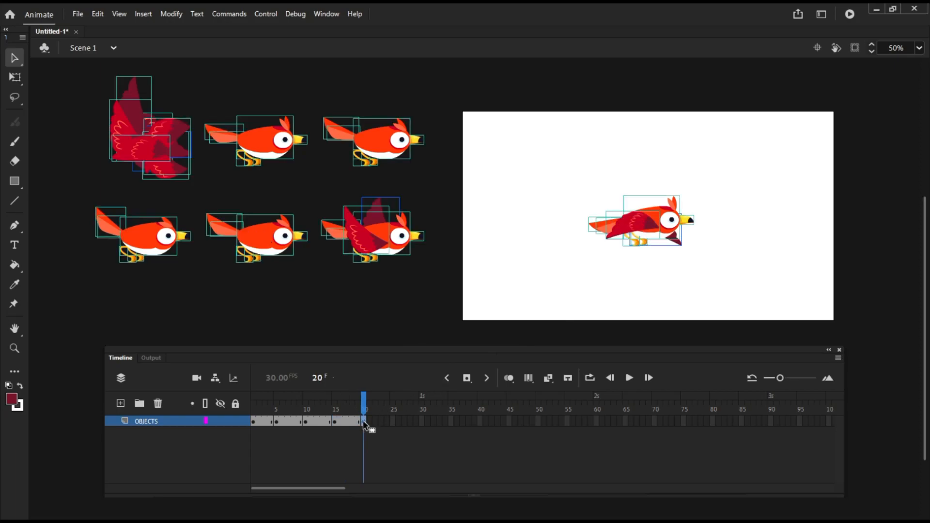
{"action": "left_click", "coordinate": [409, 313]}
{"action": "left_click", "coordinate": [634, 228]}
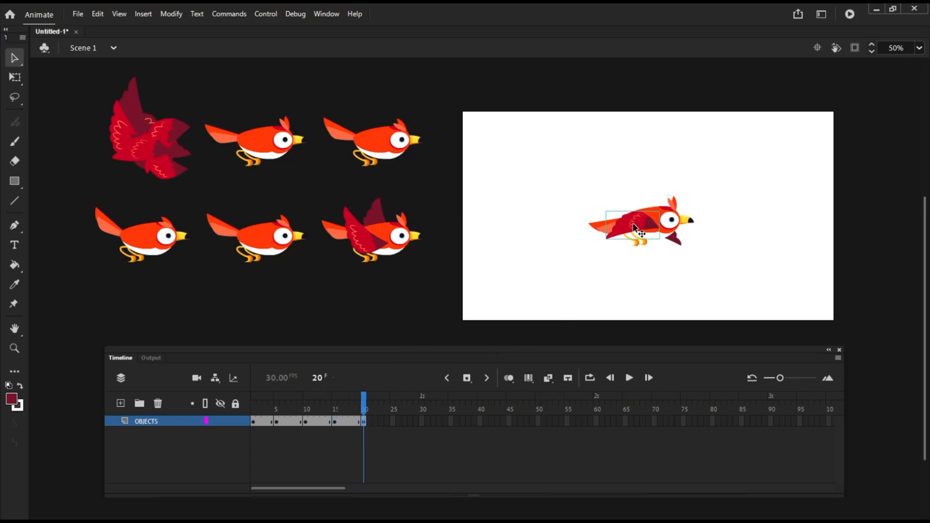
- Insert a keyframe at frame 25 and clear both of the centre bird's wings off the stage
{"action": "left_click", "coordinate": [386, 421]}
{"action": "key", "text": "F6"}
{"action": "left_click", "coordinate": [632, 173]}
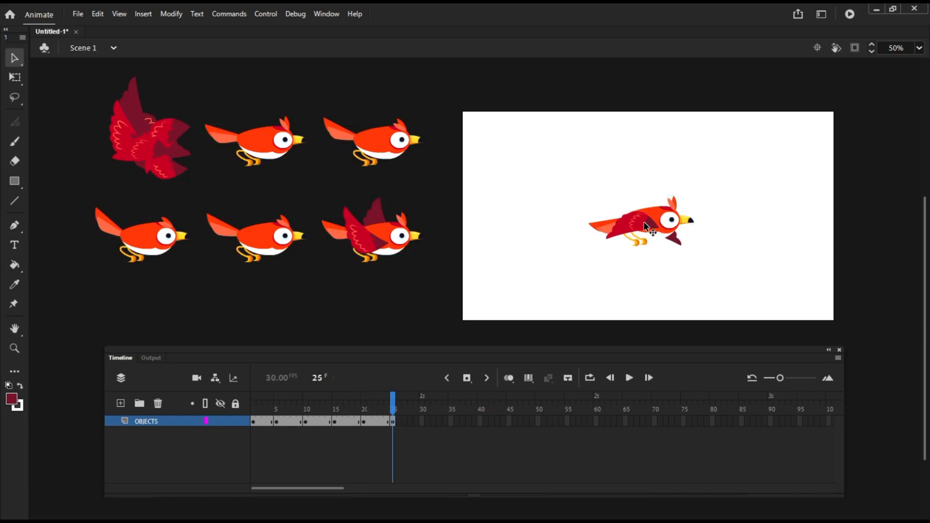
{"action": "left_click_drag", "start_coordinate": [644, 223], "coordinate": [203, 166]}
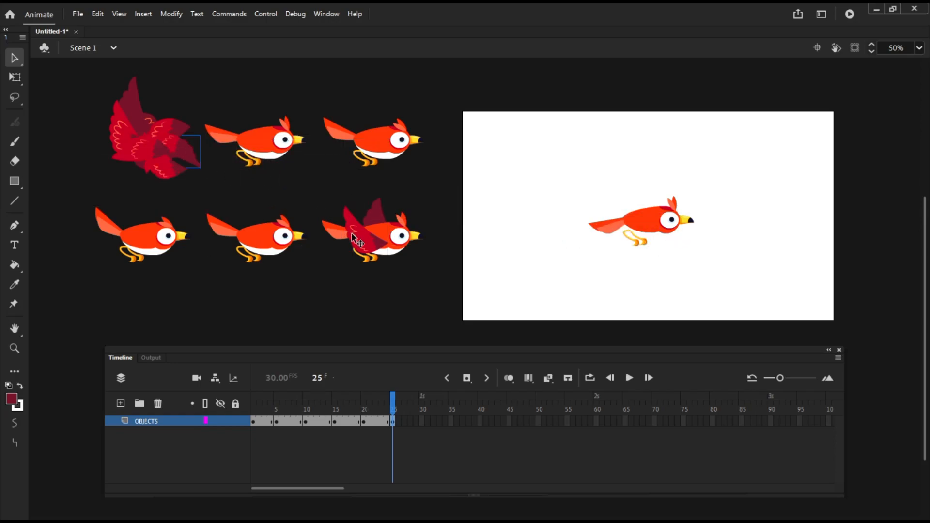
- Fit the sixth pose's front and dark back wings to the centre bird at frame 25, sending the back wing behind the body
{"action": "left_click_drag", "start_coordinate": [532, 246], "coordinate": [631, 224]}
{"action": "left_click_drag", "start_coordinate": [378, 216], "coordinate": [660, 260]}
{"action": "right_click", "coordinate": [659, 258]}
{"action": "mouse_move", "coordinate": [711, 367]}
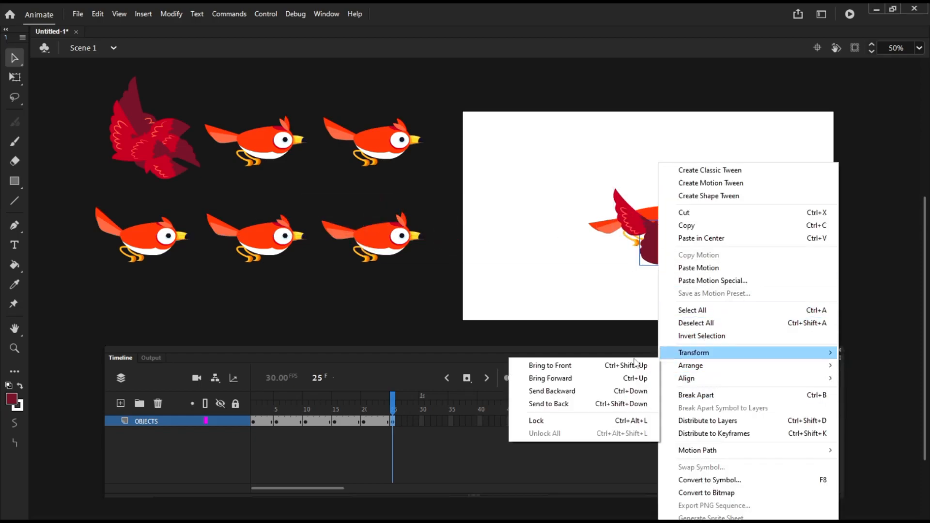
{"action": "left_click", "coordinate": [584, 404]}
{"action": "left_click_drag", "start_coordinate": [661, 261], "coordinate": [650, 223]}
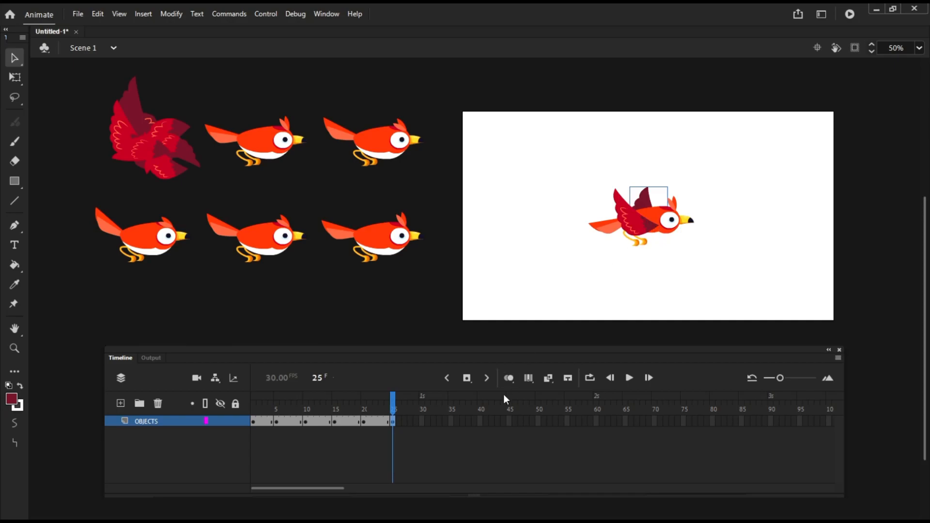
- Play and scrub the wing-flap animation, comparing the pose at frame 25 with the one at frame 1
{"action": "left_click", "coordinate": [420, 421]}
{"action": "left_click", "coordinate": [629, 378]}
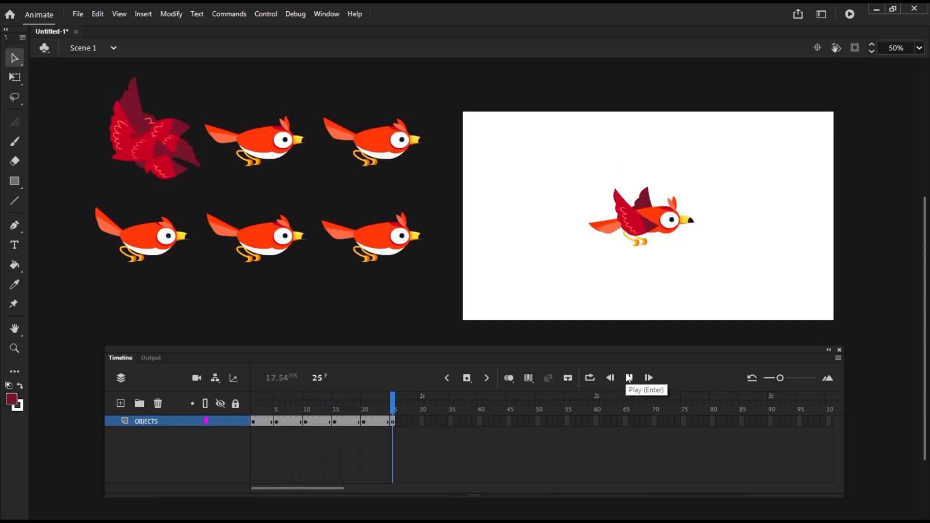
{"action": "left_click", "coordinate": [629, 378]}
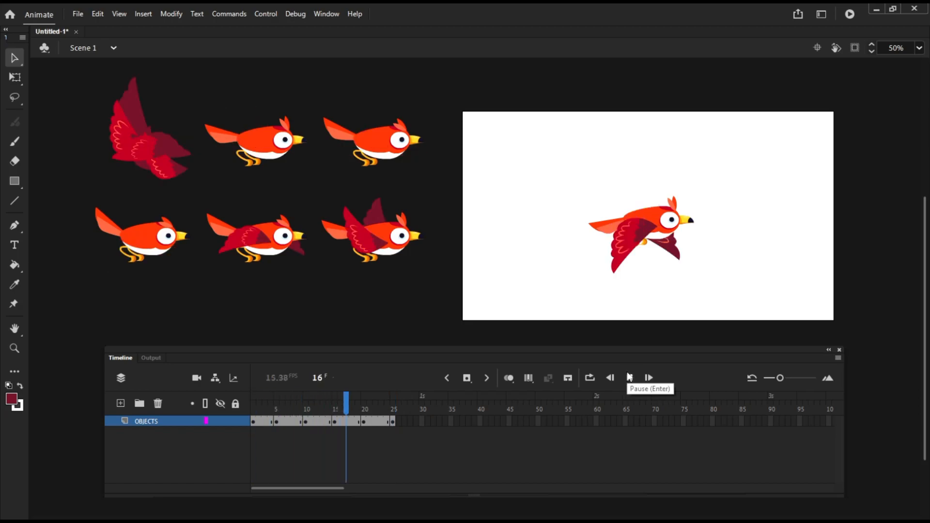
{"action": "left_click", "coordinate": [393, 421]}
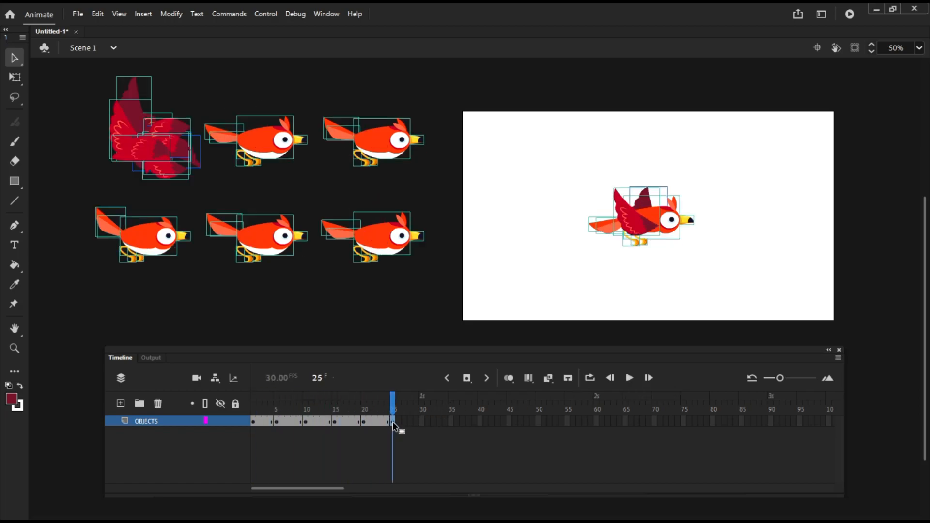
{"action": "left_click", "coordinate": [252, 421]}
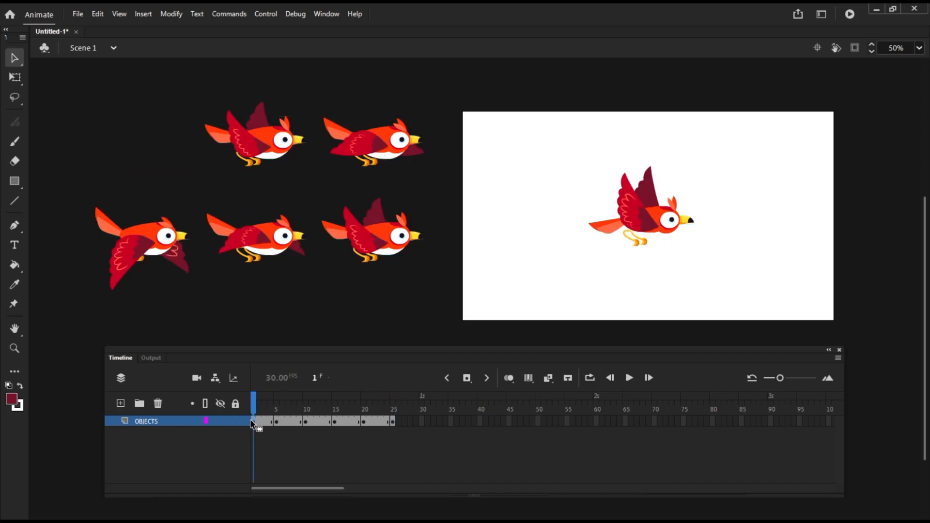
{"action": "left_click", "coordinate": [393, 422]}
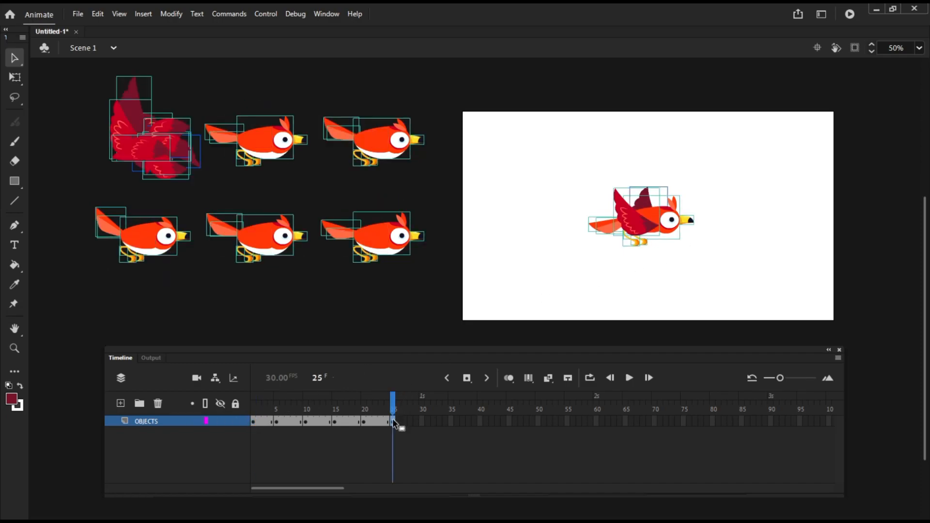
{"action": "left_click", "coordinate": [253, 421]}
{"action": "key", "text": "Return"}
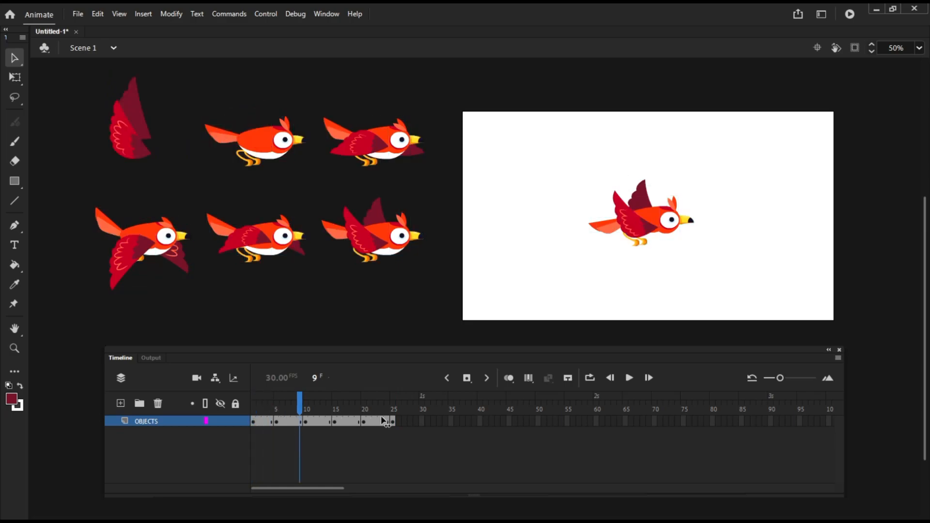
{"action": "mouse_move", "coordinate": [392, 407]}
{"action": "left_mouse_down"}
{"action": "mouse_move", "coordinate": [218, 409]}
{"action": "mouse_move", "coordinate": [416, 408]}
{"action": "mouse_move", "coordinate": [252, 399]}
{"action": "left_mouse_up"}
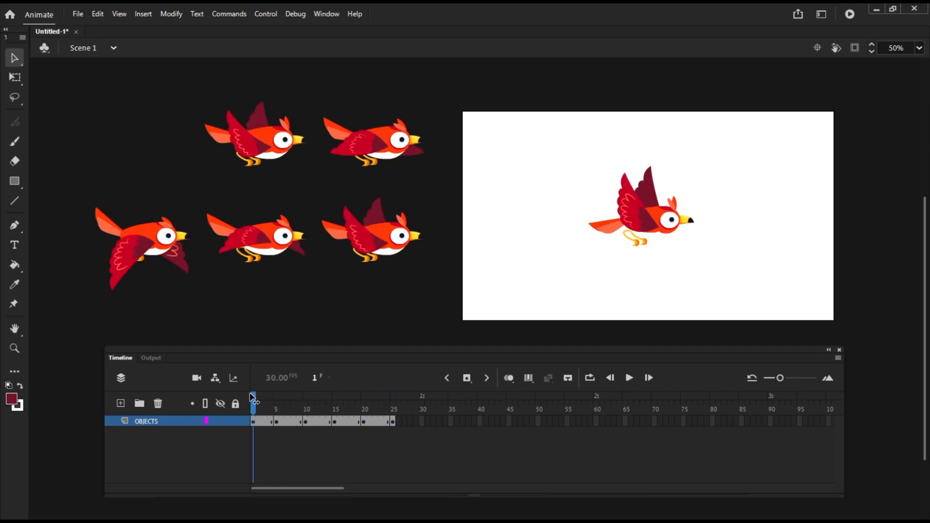
- Copy the keyframe at frame 1, paste it at frame 30 and play the animation
{"action": "right_click", "coordinate": [255, 421]}
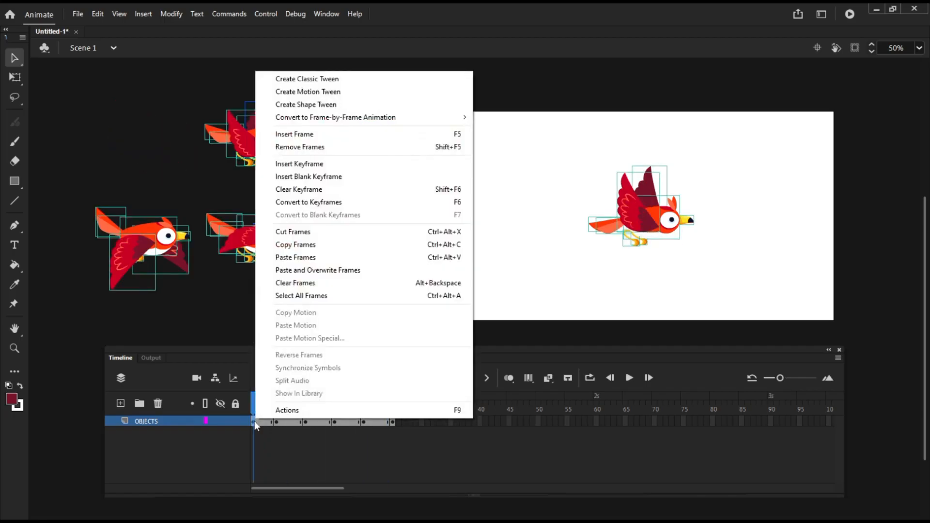
{"action": "left_click", "coordinate": [327, 247]}
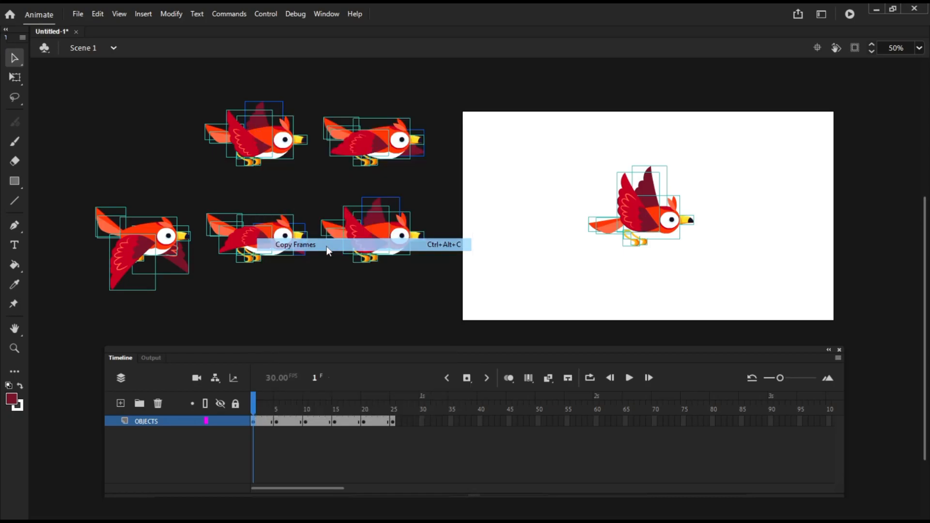
{"action": "right_click", "coordinate": [422, 421]}
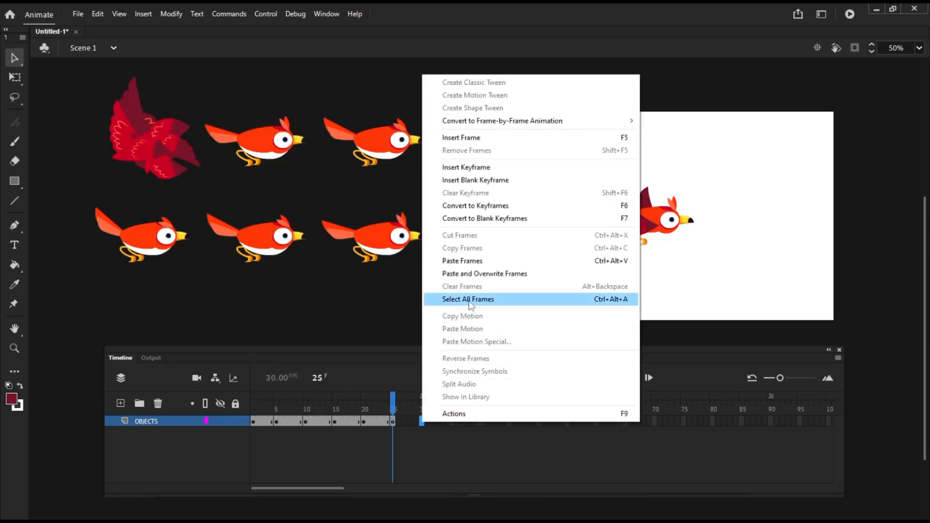
{"action": "left_click", "coordinate": [470, 263]}
{"action": "left_click", "coordinate": [630, 379]}
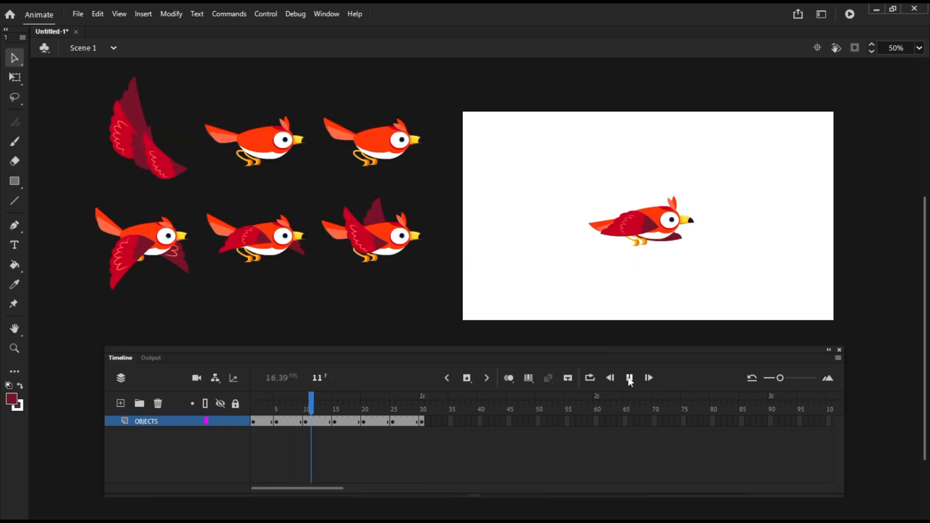
{"action": "left_click", "coordinate": [631, 379]}
{"action": "left_click", "coordinate": [635, 376]}
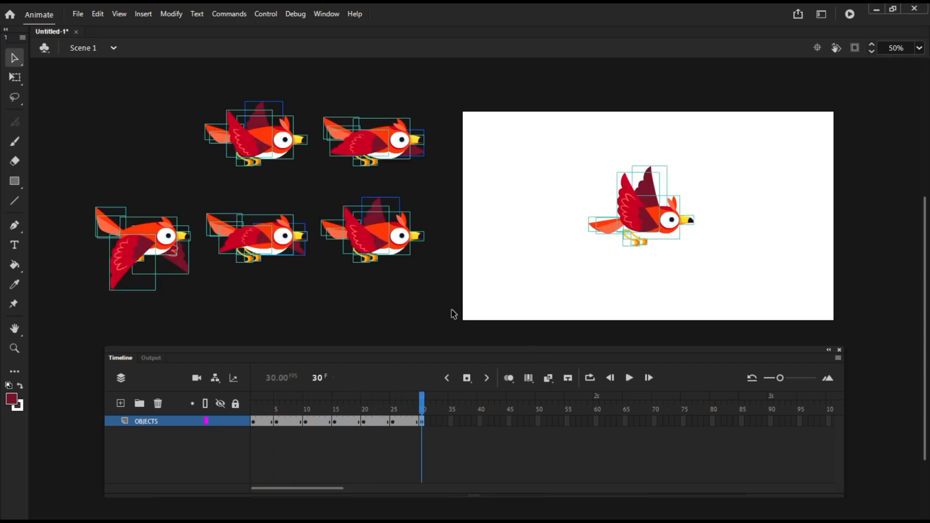
- Delete the spare bird drawings outside the stage from the keyframes at frames 1 and 5
{"action": "left_click", "coordinate": [266, 423]}
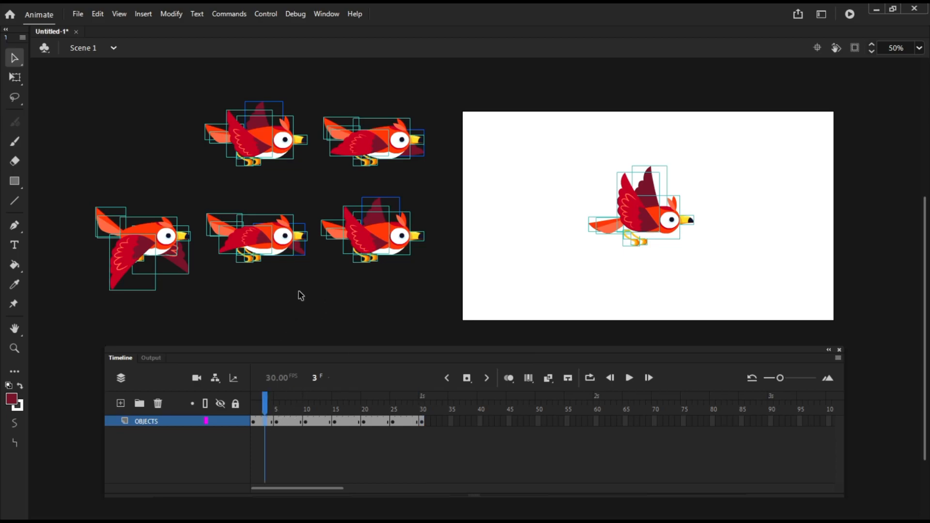
{"action": "left_click", "coordinate": [59, 93]}
{"action": "left_click_drag", "start_coordinate": [59, 93], "coordinate": [431, 282]}
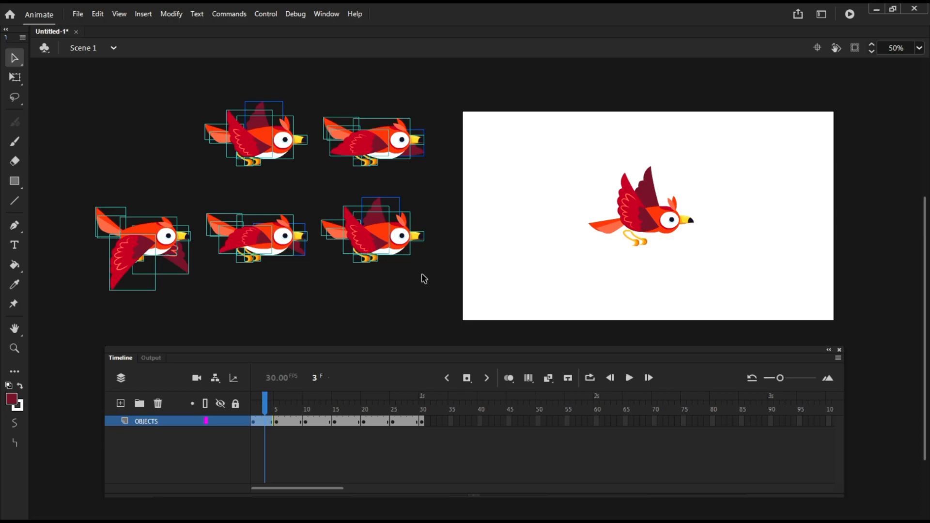
{"action": "key", "text": "Delete"}
{"action": "left_click", "coordinate": [286, 422]}
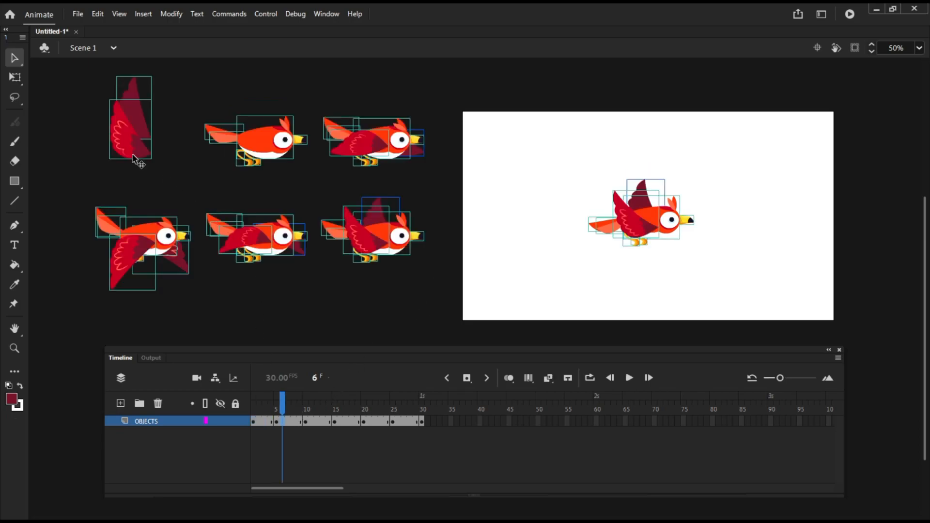
{"action": "left_click_drag", "start_coordinate": [69, 96], "coordinate": [434, 338]}
{"action": "key", "text": "Delete"}
- Delete the off-stage bird drawings and discarded wings from the keyframes at frames 10 and 15
{"action": "left_click", "coordinate": [318, 421]}
{"action": "left_click", "coordinate": [89, 89]}
{"action": "left_click_drag", "start_coordinate": [90, 92], "coordinate": [444, 321]}
{"action": "key", "text": "Delete"}
{"action": "left_click", "coordinate": [347, 421]}
{"action": "left_click_drag", "start_coordinate": [80, 92], "coordinate": [498, 332]}
{"action": "key", "text": "Delete"}
- Clear the off-stage bird drawings and wings from the keyframes at frames 20, 25 and 30
{"action": "left_click", "coordinate": [381, 421]}
{"action": "left_click", "coordinate": [89, 110]}
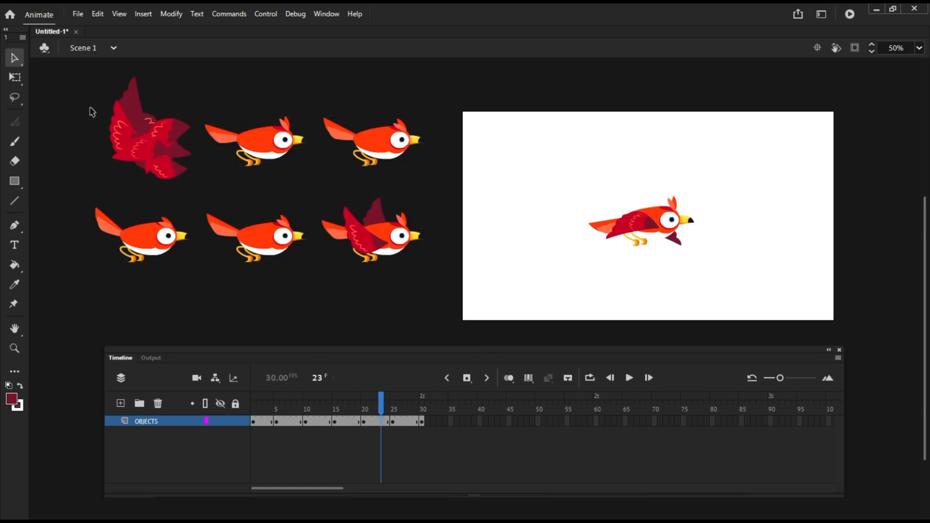
{"action": "left_click_drag", "start_coordinate": [89, 110], "coordinate": [499, 326]}
{"action": "key", "text": "Delete"}
{"action": "left_click", "coordinate": [398, 421]}
{"action": "left_click_drag", "start_coordinate": [87, 103], "coordinate": [458, 305]}
{"action": "key", "text": "Delete"}
{"action": "left_click", "coordinate": [423, 421]}
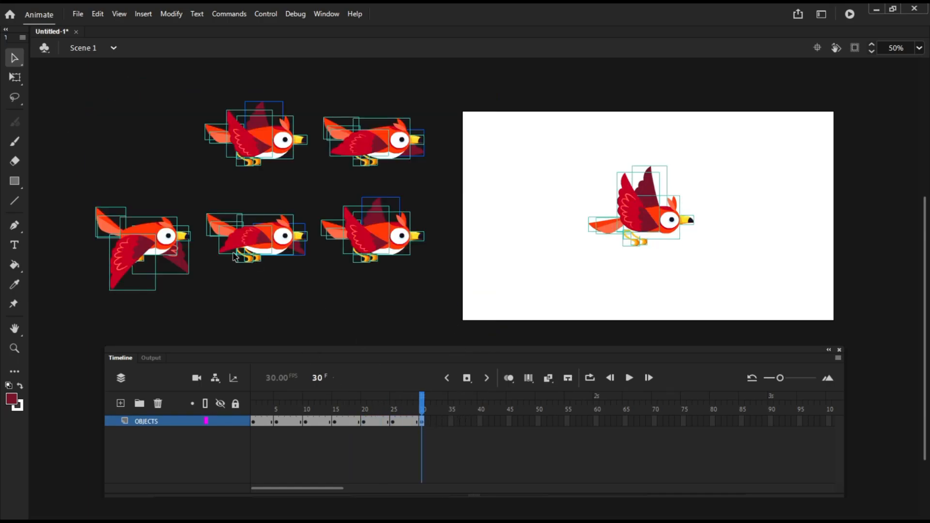
{"action": "left_click_drag", "start_coordinate": [64, 92], "coordinate": [465, 312]}
{"action": "key", "text": "Delete"}
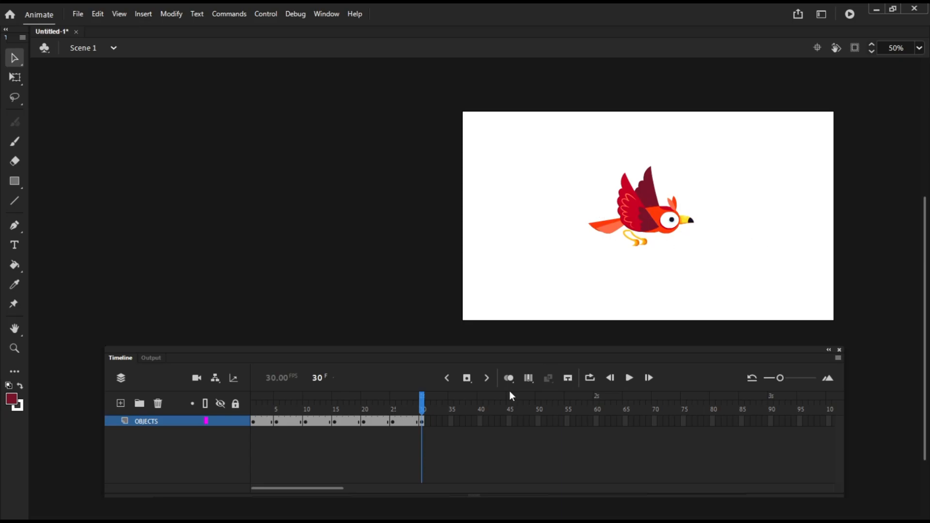
- Play the cleaned-up animation on the timeline, preview it as a test movie and close the preview
{"action": "left_click_drag", "start_coordinate": [417, 518], "coordinate": [524, 518]}
{"action": "left_click", "coordinate": [630, 379]}
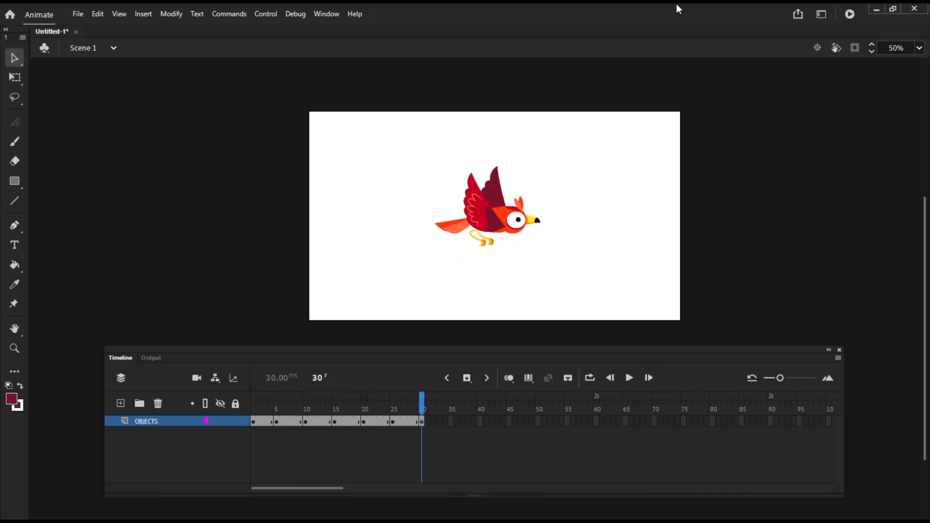
{"action": "left_click", "coordinate": [848, 12]}
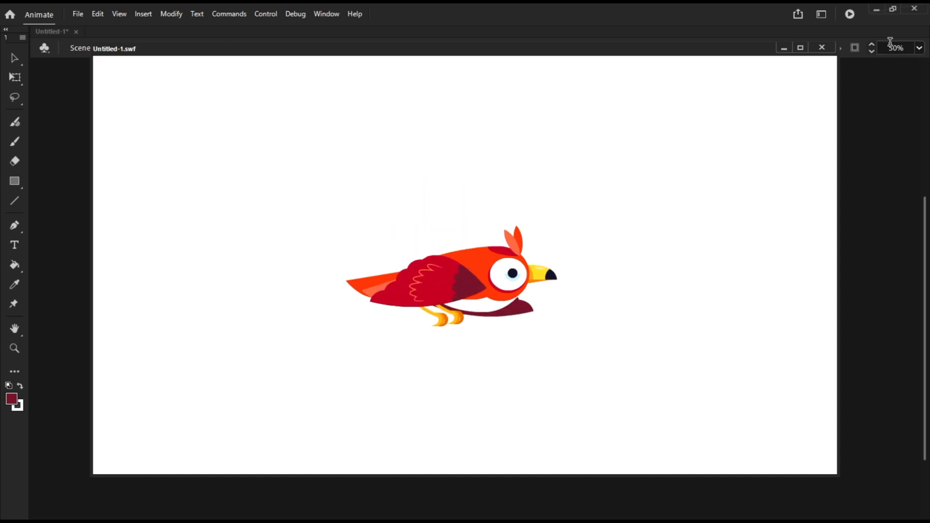
{"action": "left_click", "coordinate": [817, 50]}
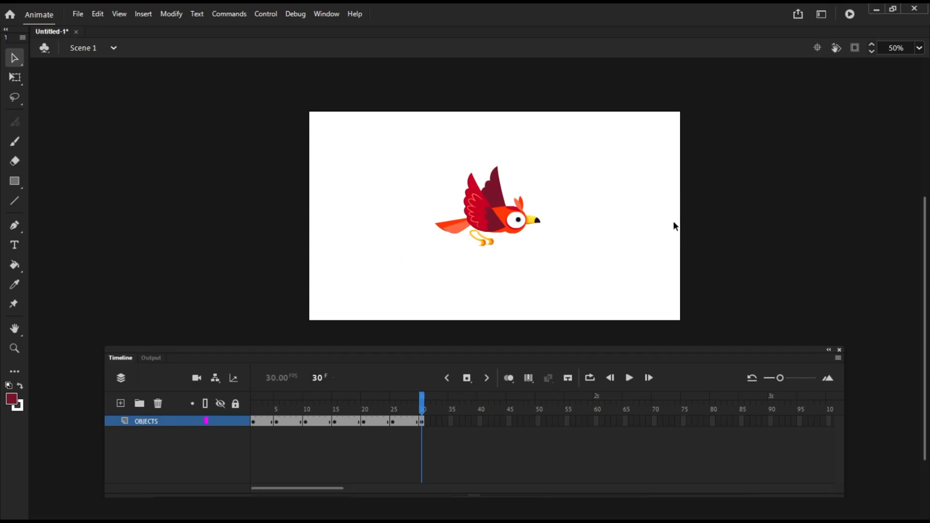
- Convert the OBJECTS layer with all its keyframes to a symbol and deselect it
{"action": "left_click_drag", "start_coordinate": [254, 422], "coordinate": [422, 424]}
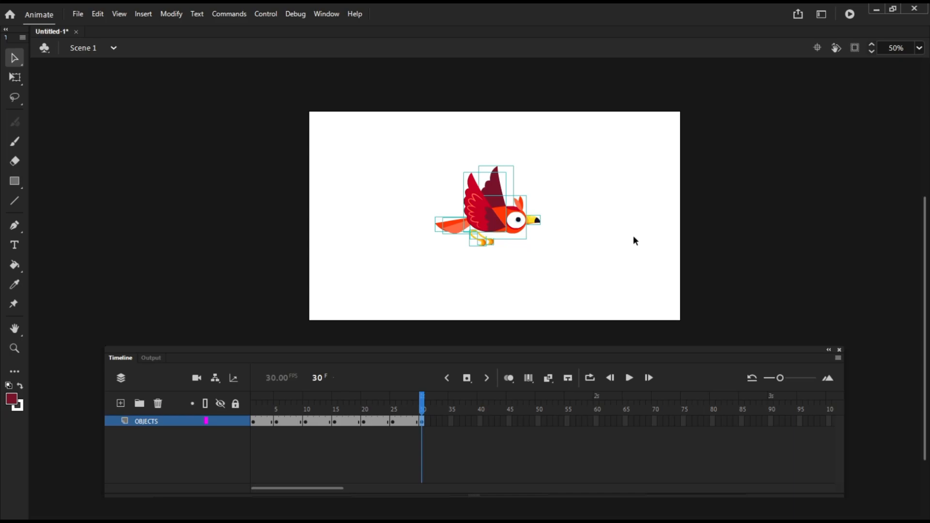
{"action": "left_click", "coordinate": [252, 423]}
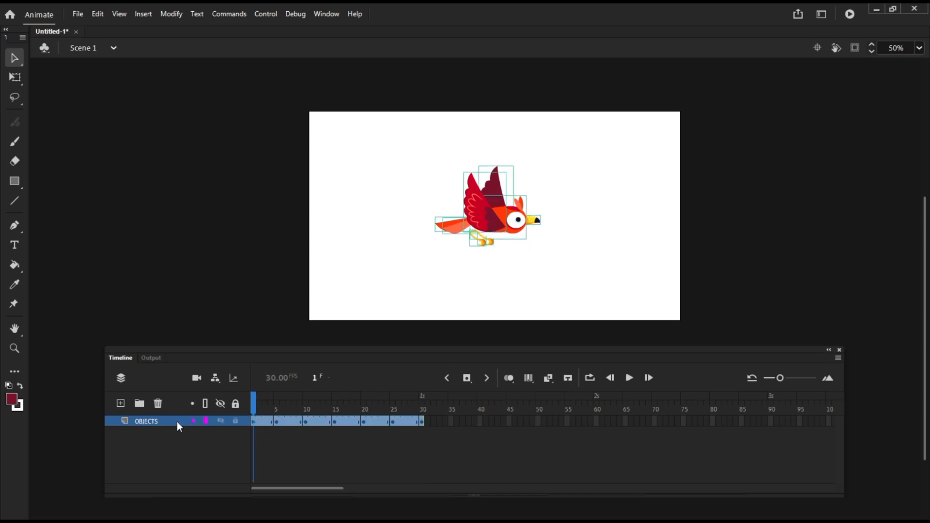
{"action": "right_click", "coordinate": [177, 424]}
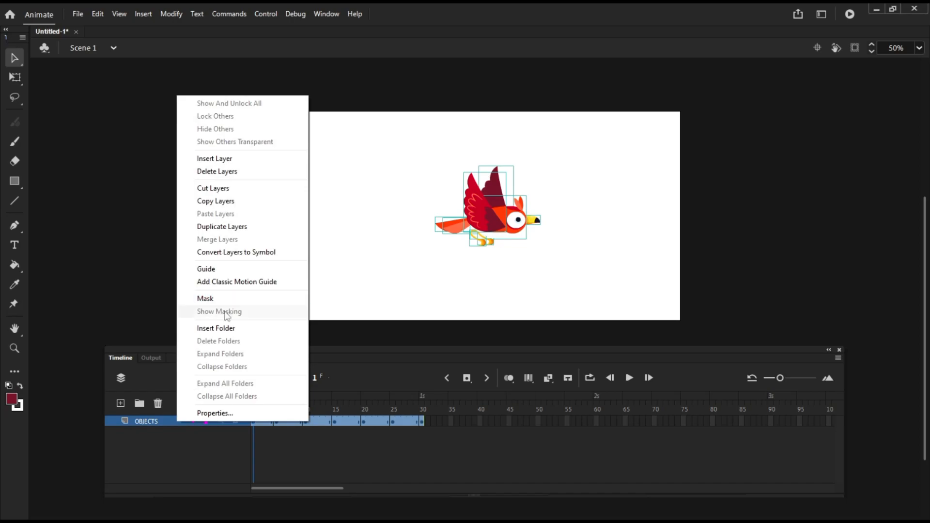
{"action": "left_click", "coordinate": [245, 252]}
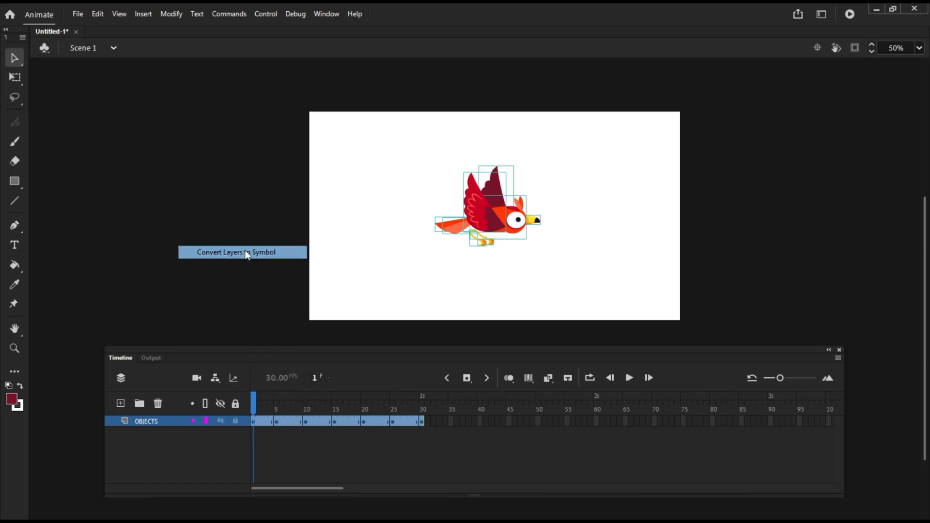
{"action": "left_click", "coordinate": [538, 72]}
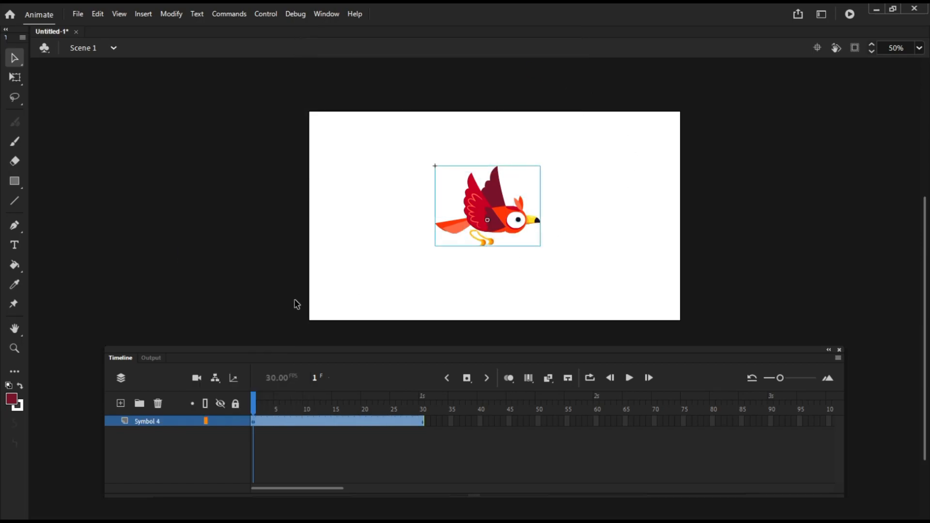
{"action": "left_click", "coordinate": [256, 299]}
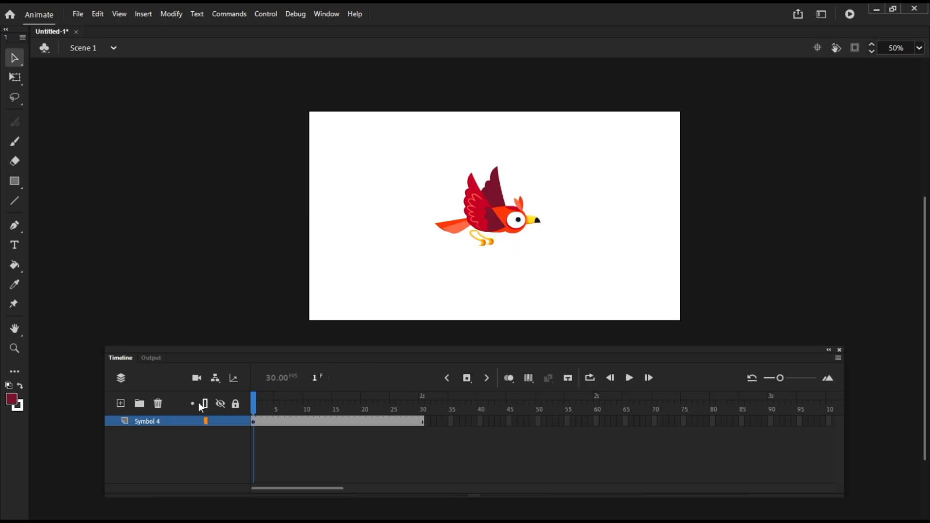
{"action": "right_click", "coordinate": [183, 426]}
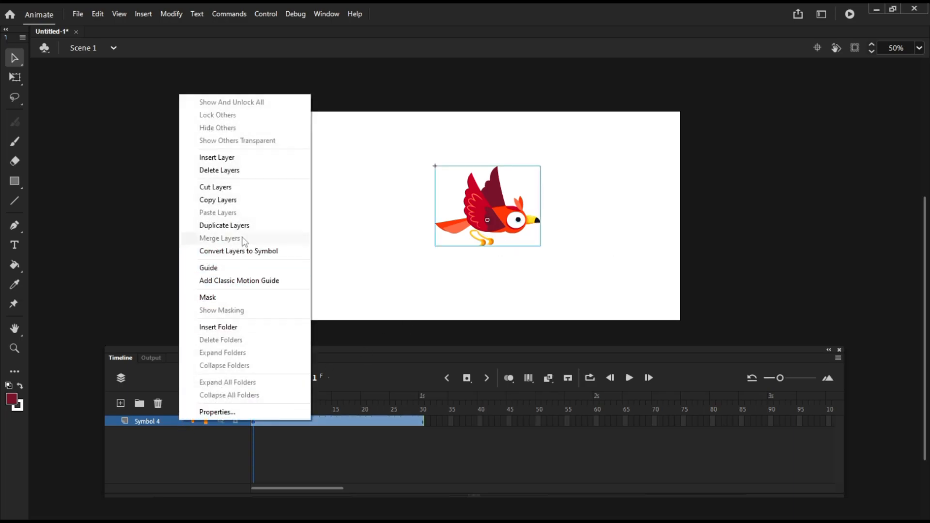
{"action": "left_click", "coordinate": [434, 304]}
{"action": "left_click", "coordinate": [435, 304]}
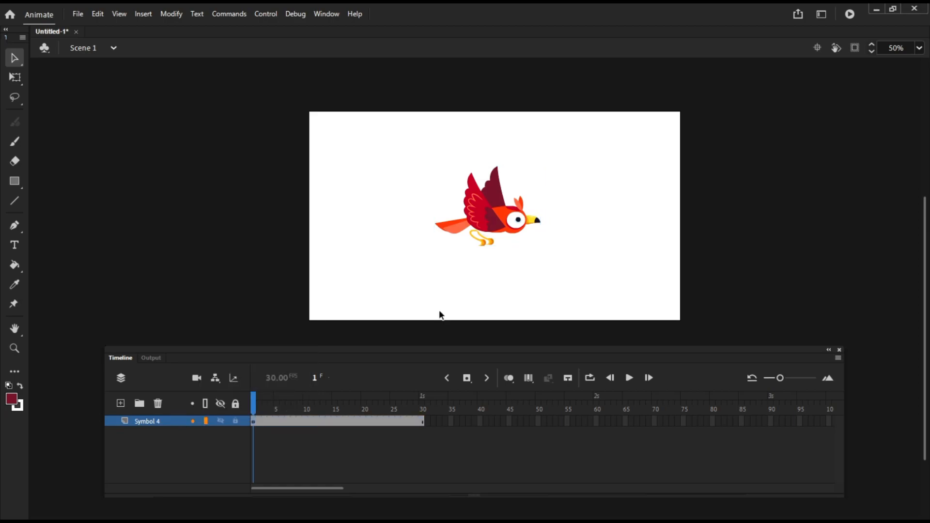
- Shift the bird symbol slightly down on the stage and open it to view its nested keyframes
{"action": "left_click_drag", "start_coordinate": [399, 160], "coordinate": [752, 294]}
{"action": "left_click_drag", "start_coordinate": [470, 227], "coordinate": [510, 230]}
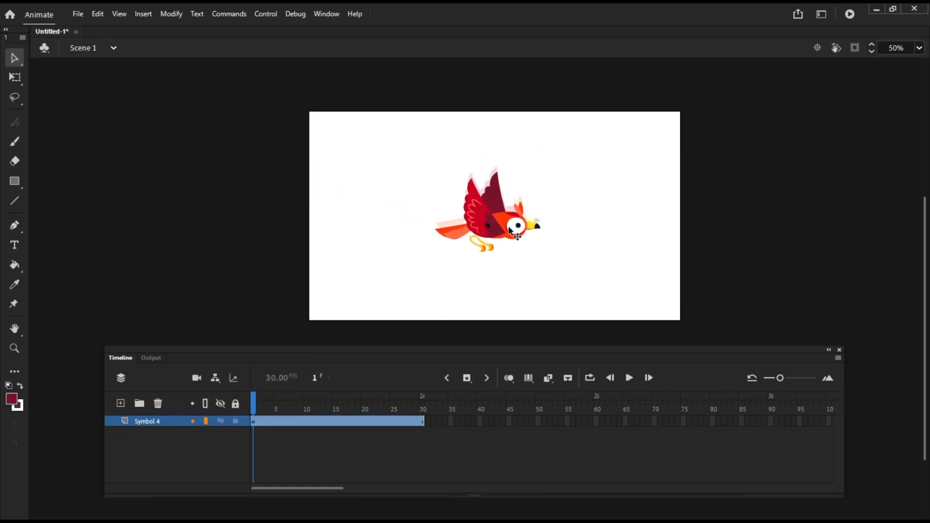
{"action": "double_click", "coordinate": [510, 229]}
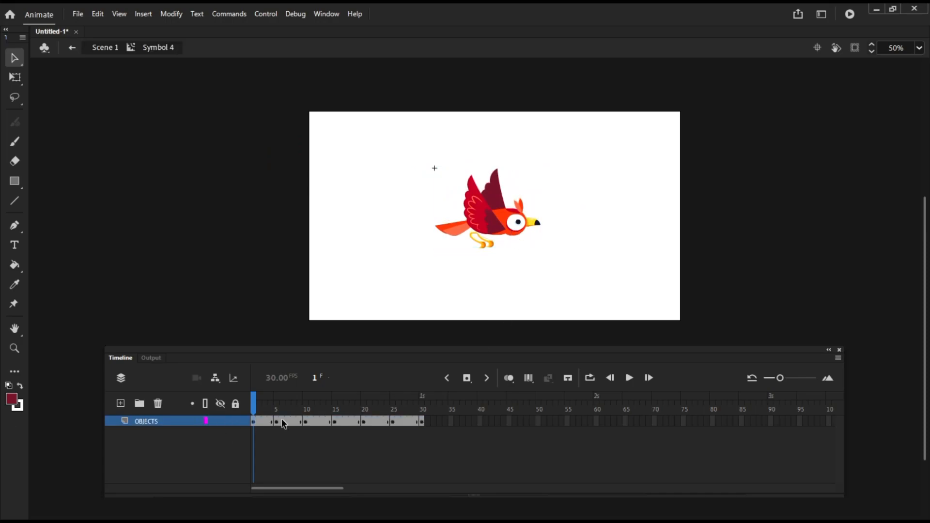
{"action": "double_click", "coordinate": [496, 219]}
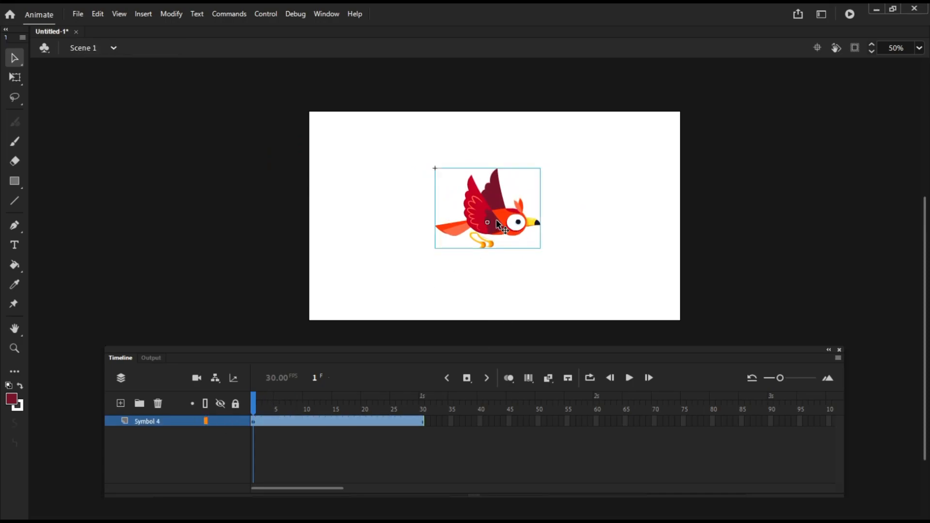
{"action": "double_click", "coordinate": [496, 218]}
{"action": "mouse_move", "coordinate": [251, 409]}
{"action": "left_mouse_down"}
{"action": "mouse_move", "coordinate": [421, 409]}
{"action": "mouse_move", "coordinate": [237, 406]}
{"action": "mouse_move", "coordinate": [424, 407]}
{"action": "mouse_move", "coordinate": [246, 406]}
{"action": "left_mouse_up"}
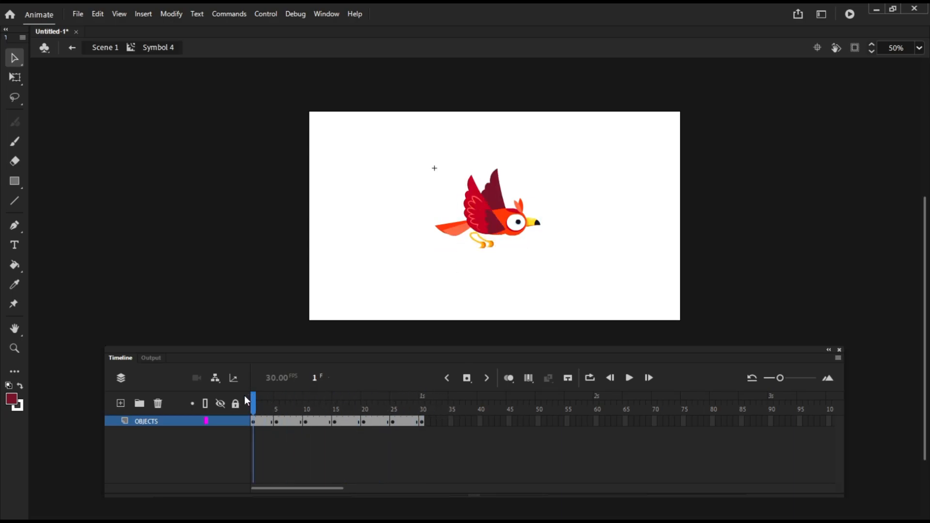
- Return to Scene 1 and move the bird symbol to the stage's left edge, at about X 9
{"action": "double_click", "coordinate": [502, 295]}
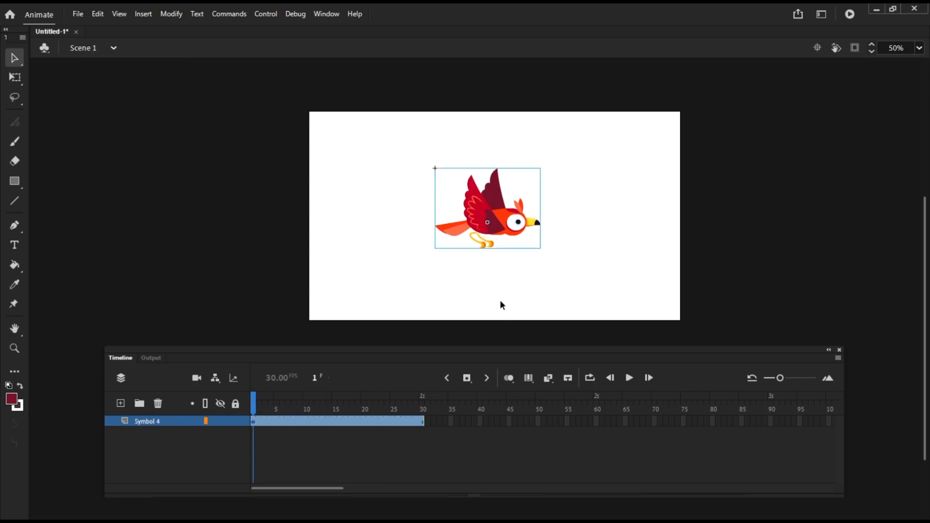
{"action": "left_click", "coordinate": [521, 294]}
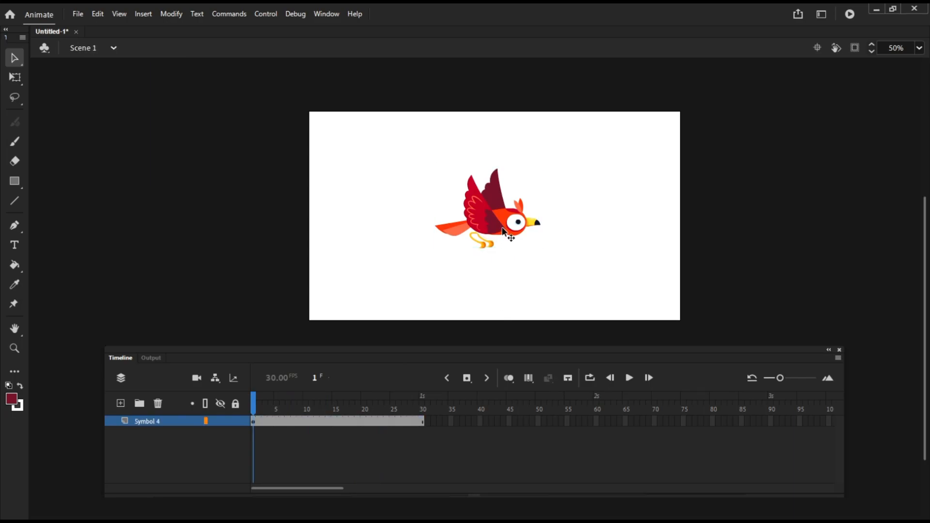
{"action": "left_click_drag", "start_coordinate": [504, 231], "coordinate": [380, 231]}
- Add a keyframe at frame 31 with the bird at the stage's right edge, and create a classic tween between the two keyframes
{"action": "left_click", "coordinate": [425, 420]}
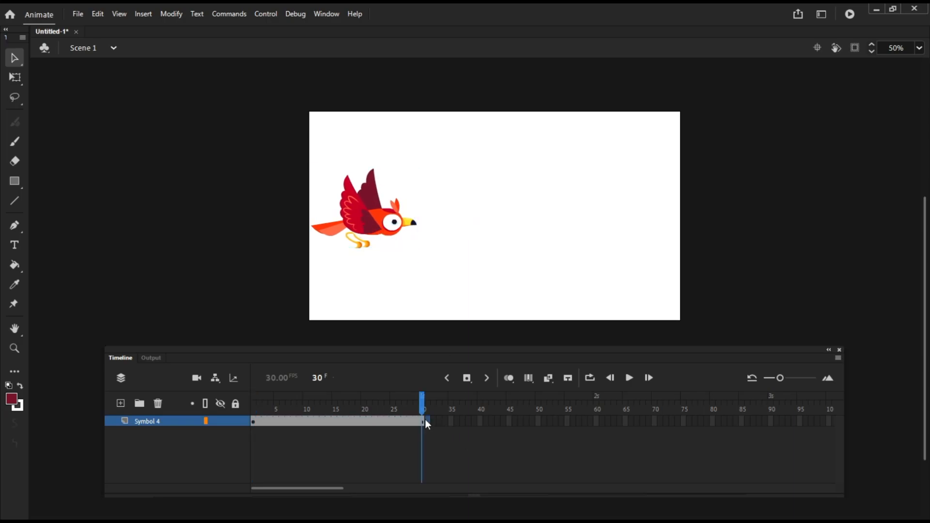
{"action": "left_click", "coordinate": [427, 420]}
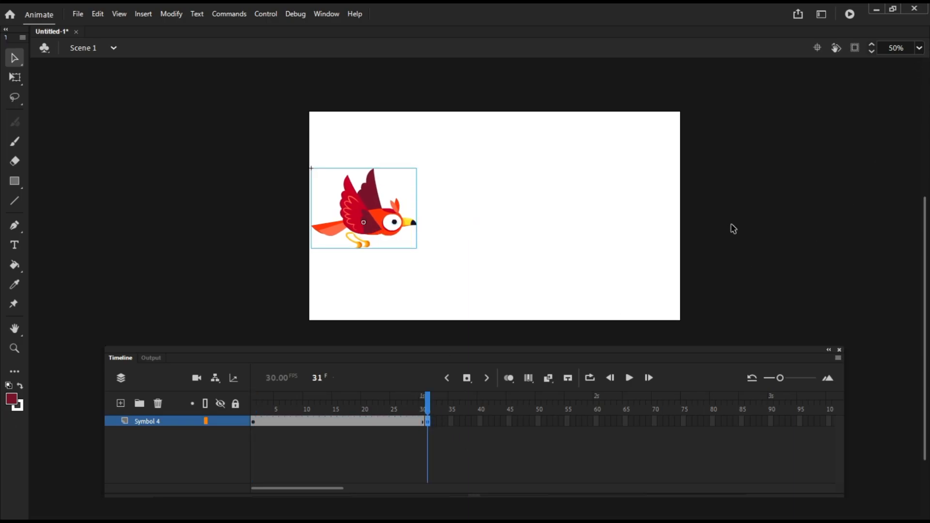
{"action": "left_click_drag", "start_coordinate": [392, 222], "coordinate": [646, 217]}
{"action": "right_click", "coordinate": [363, 422]}
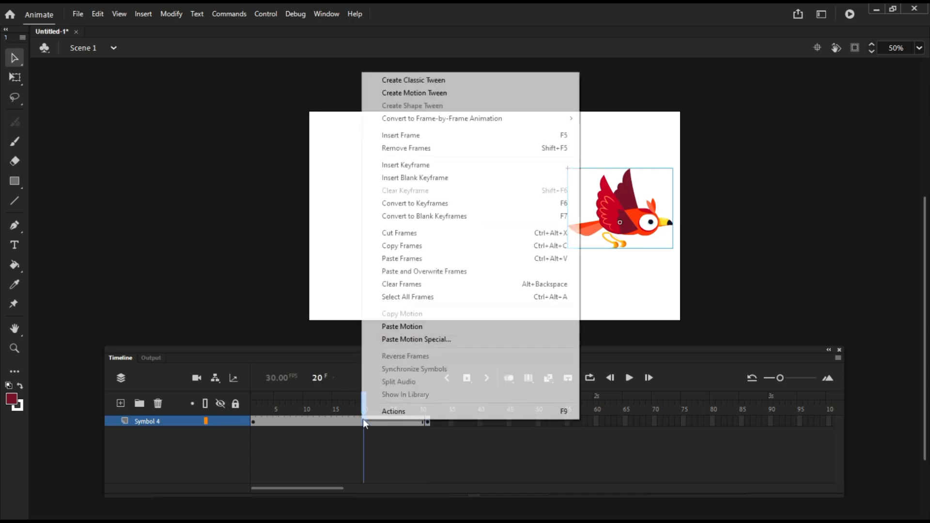
{"action": "left_click", "coordinate": [461, 81]}
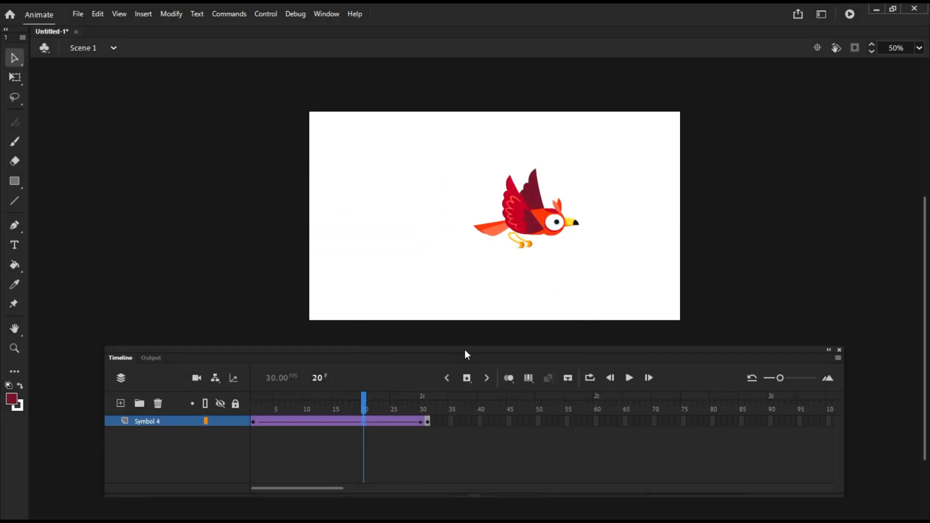
- Inspect the bird symbol's nested keyframes up to frame 30, and play the tween back in Scene 1
{"action": "left_click", "coordinate": [446, 378]}
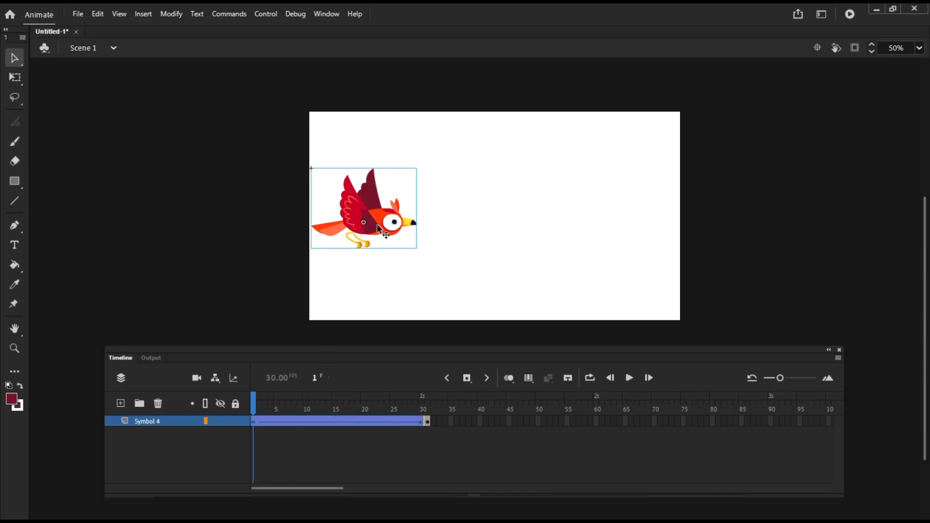
{"action": "key", "text": "ctrl+e"}
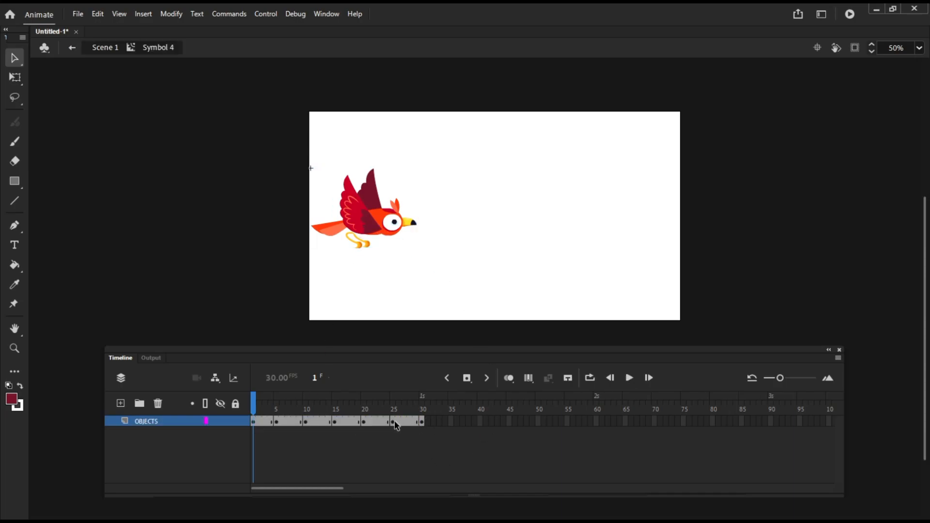
{"action": "left_click", "coordinate": [422, 422]}
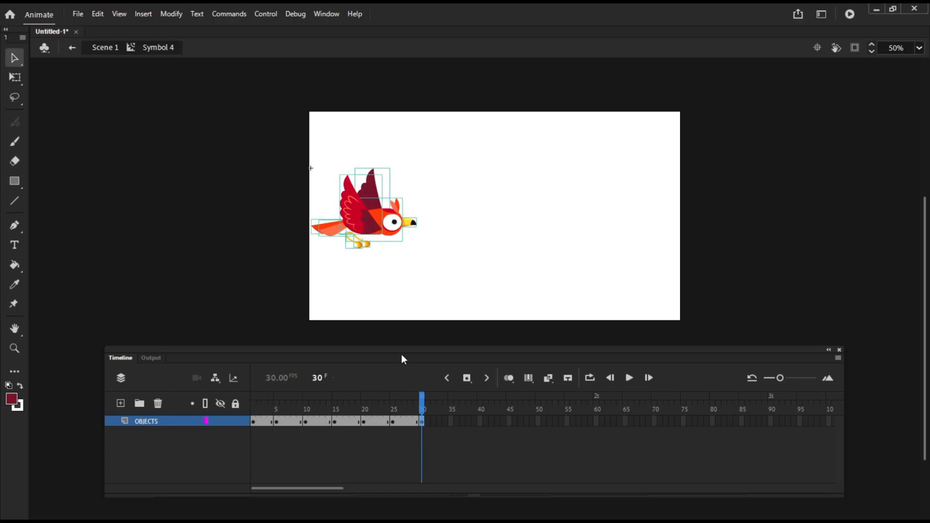
{"action": "key", "text": "ctrl+e"}
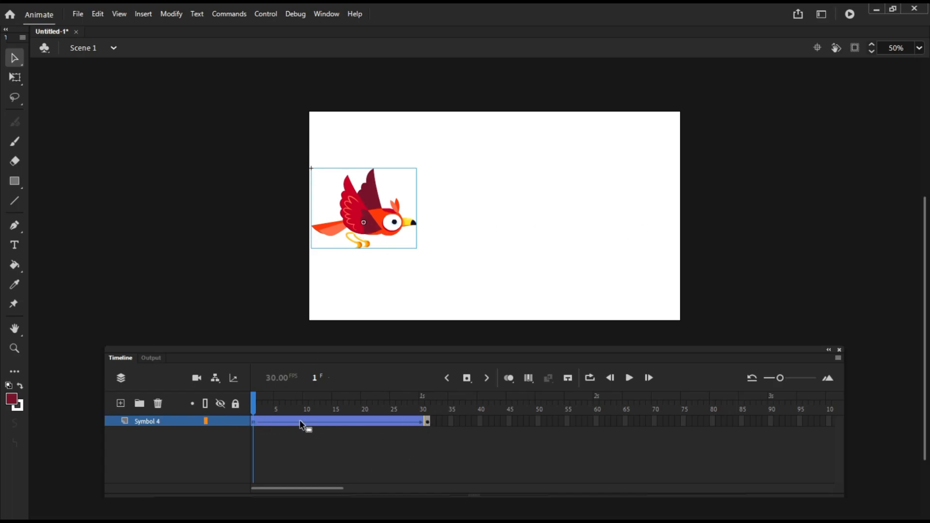
{"action": "left_click", "coordinate": [635, 377]}
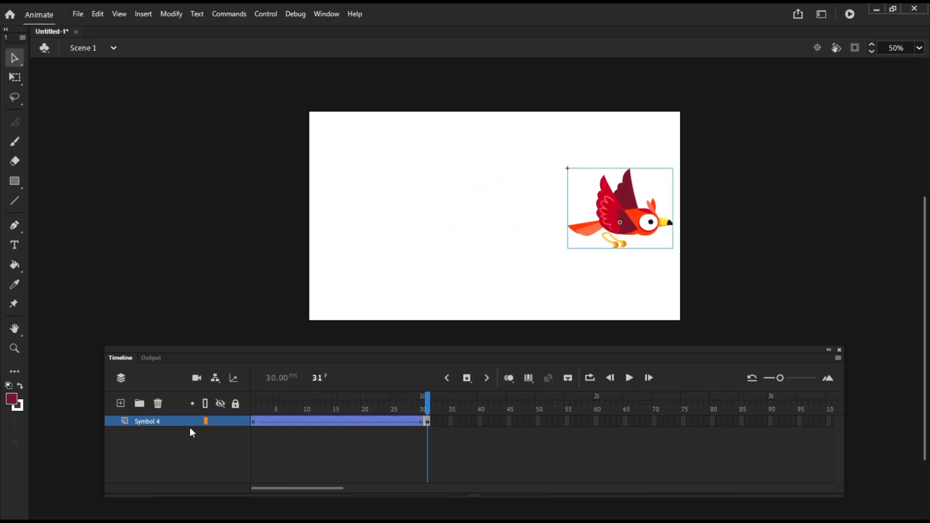
- Change the bird instance at frame 1 to Graphic behaviour in its object properties
{"action": "left_click", "coordinate": [255, 423]}
{"action": "left_click", "coordinate": [336, 18]}
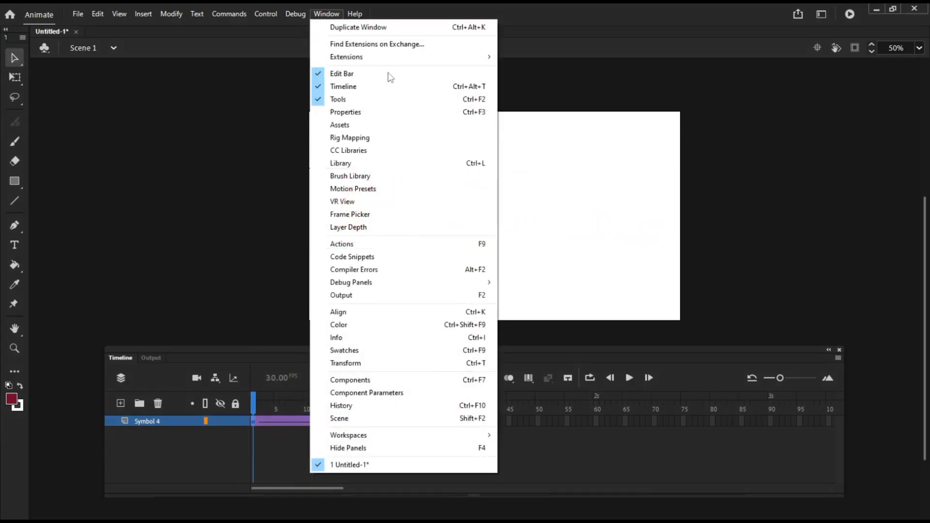
{"action": "left_click", "coordinate": [339, 110]}
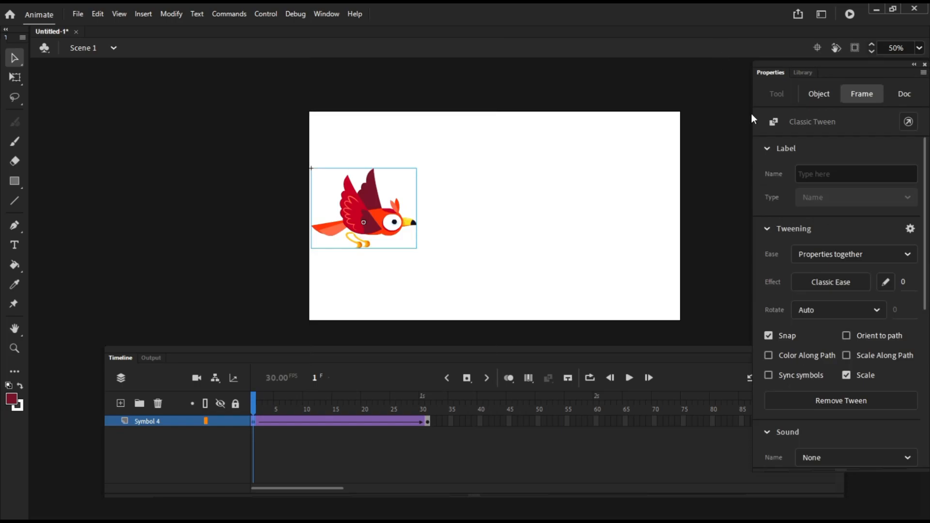
{"action": "left_click", "coordinate": [813, 93]}
{"action": "left_click", "coordinate": [851, 123]}
{"action": "left_click", "coordinate": [846, 185]}
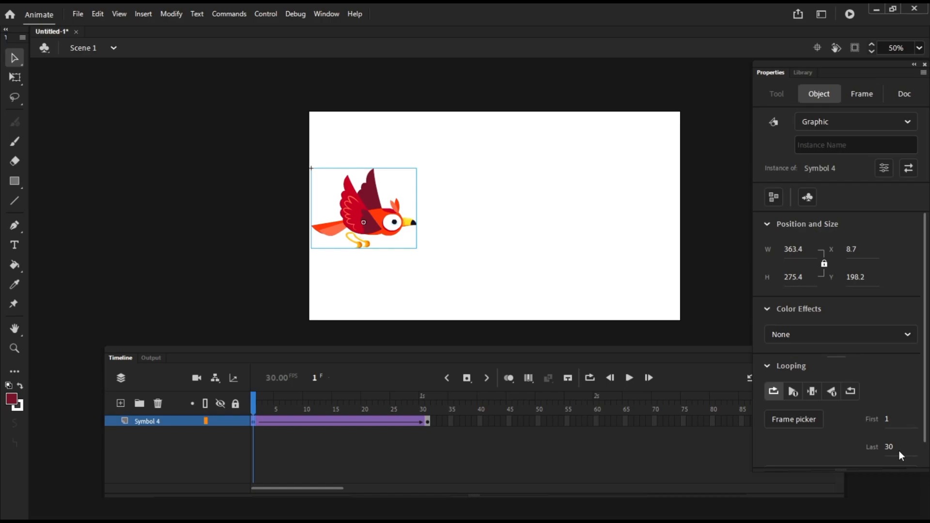
- Deselect the bird and play the tween to check its wing flapping during the flight
{"action": "left_click", "coordinate": [690, 334]}
{"action": "left_click", "coordinate": [629, 378]}
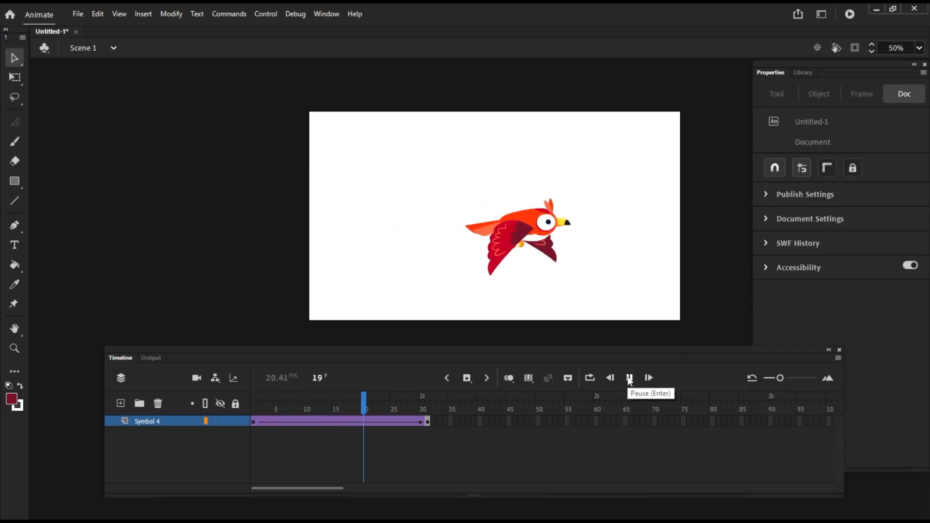
{"action": "left_click", "coordinate": [705, 258]}
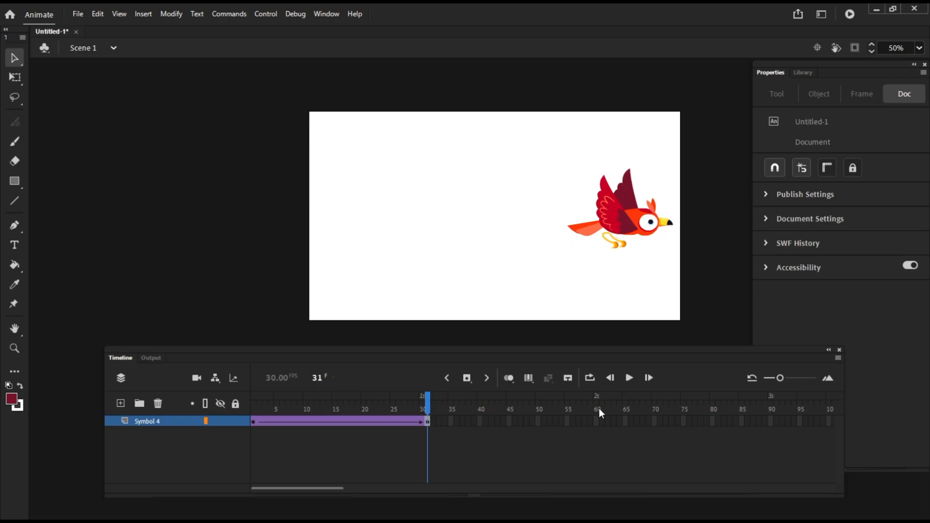
- Stretch the bird's classic tween so its final keyframe sits at frame 151, and play the animation
{"action": "left_click", "coordinate": [427, 420]}
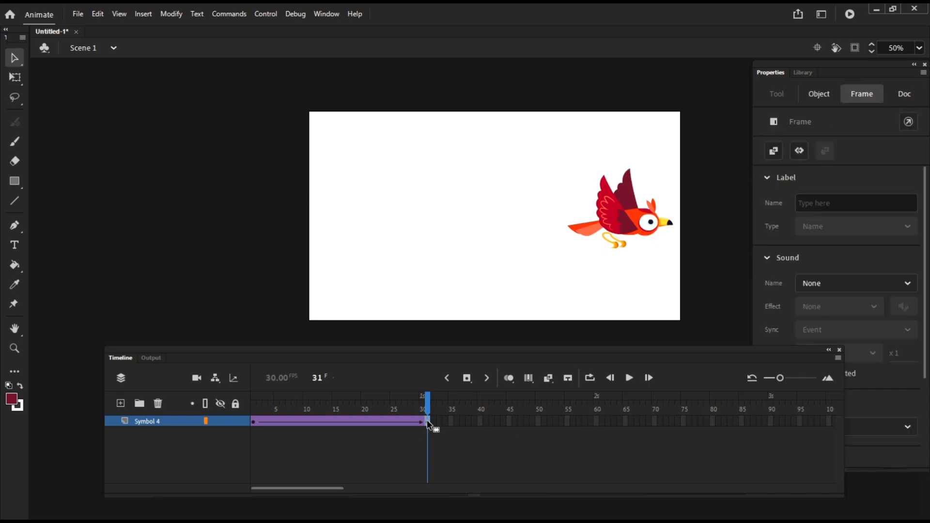
{"action": "double_click", "coordinate": [417, 422]}
{"action": "left_click_drag", "start_coordinate": [424, 423], "coordinate": [478, 424]}
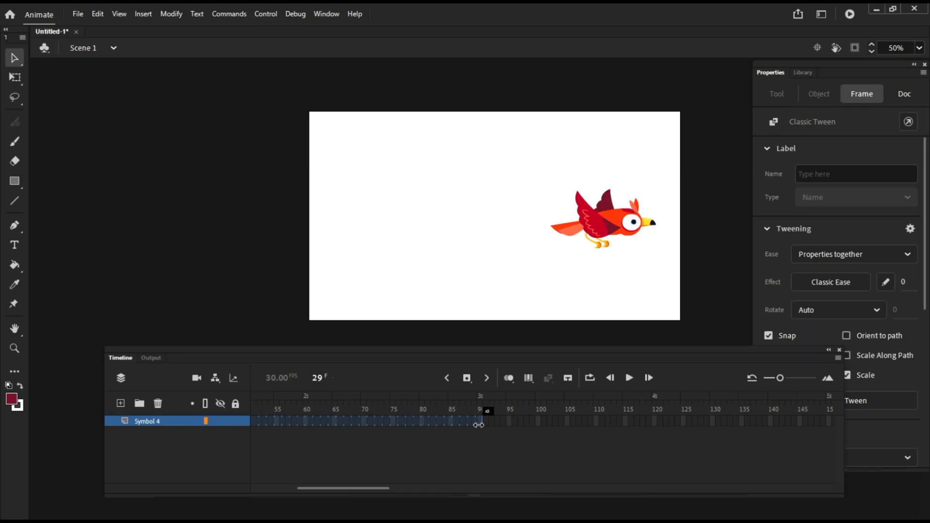
{"action": "left_click_drag", "start_coordinate": [479, 425], "coordinate": [712, 424]}
{"action": "left_click", "coordinate": [630, 378]}
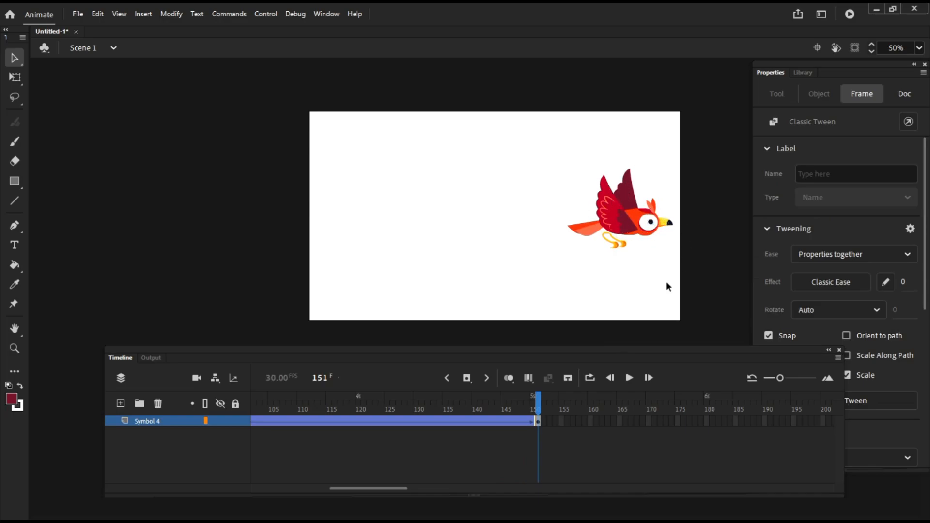
- Shorten the bird's classic tween so its final keyframe sits at frame 120, and play the animation
{"action": "double_click", "coordinate": [528, 423]}
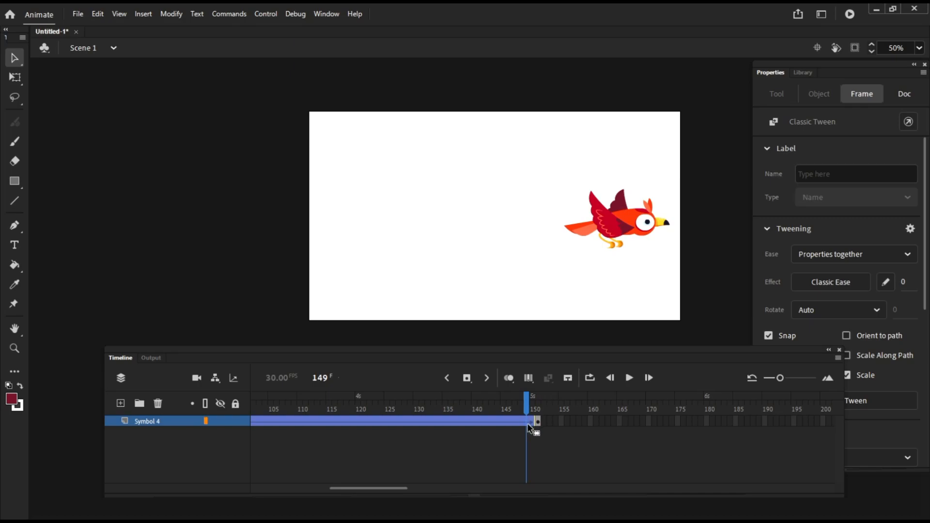
{"action": "left_click", "coordinate": [521, 428]}
{"action": "left_click", "coordinate": [532, 419]}
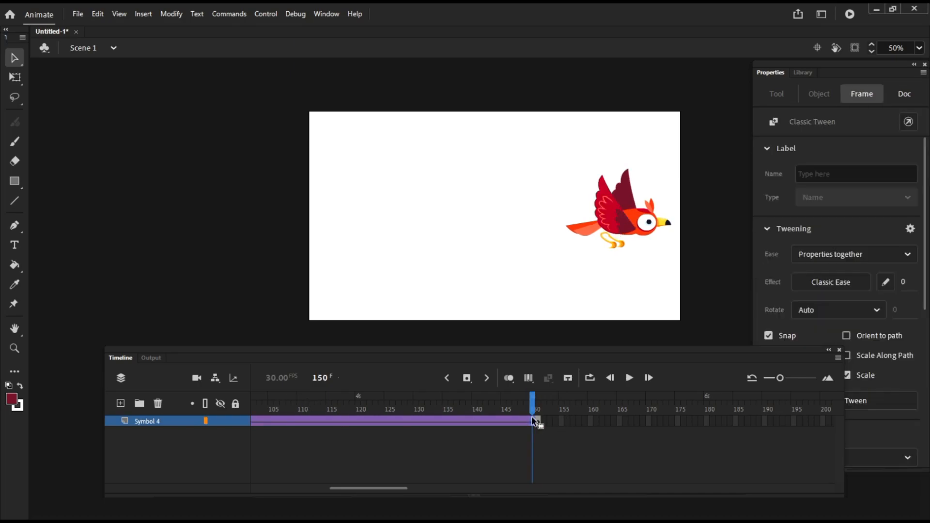
{"action": "double_click", "coordinate": [521, 421]}
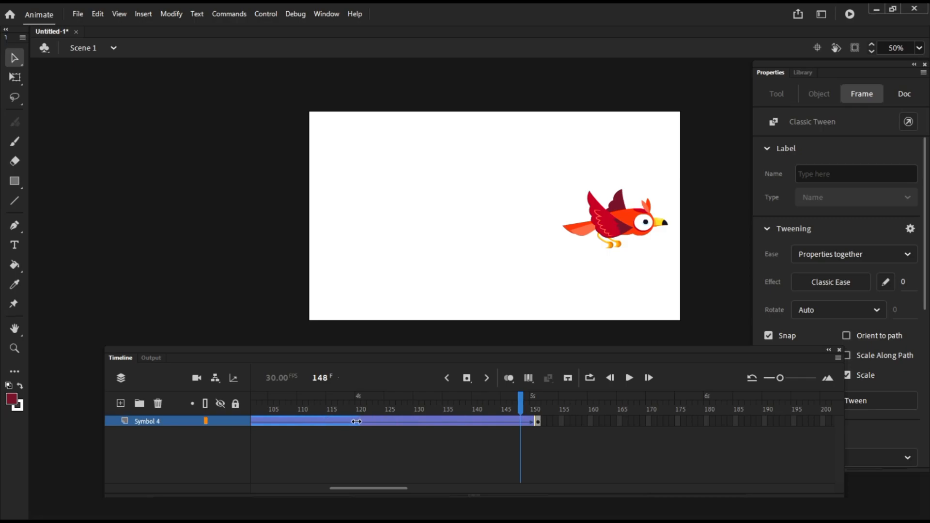
{"action": "left_click_drag", "start_coordinate": [355, 422], "coordinate": [358, 422]}
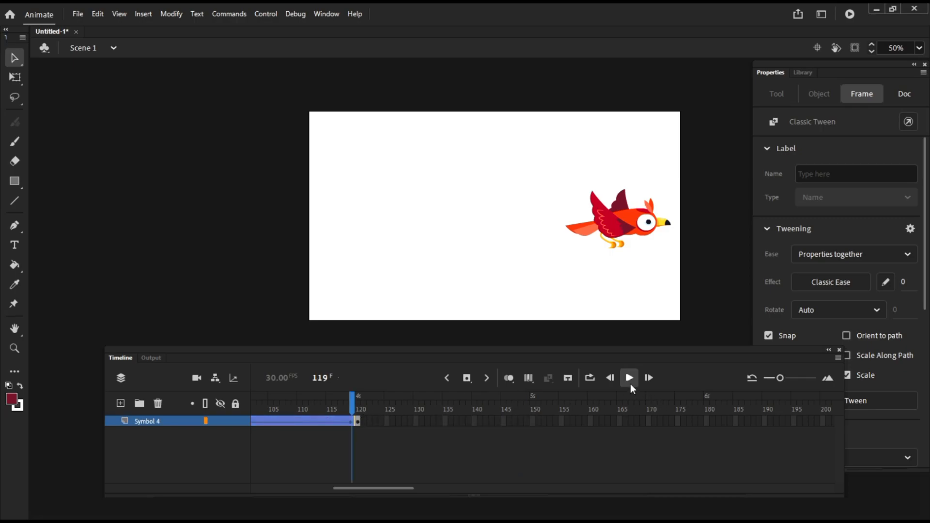
{"action": "left_click", "coordinate": [630, 382]}
{"action": "left_click", "coordinate": [630, 380]}
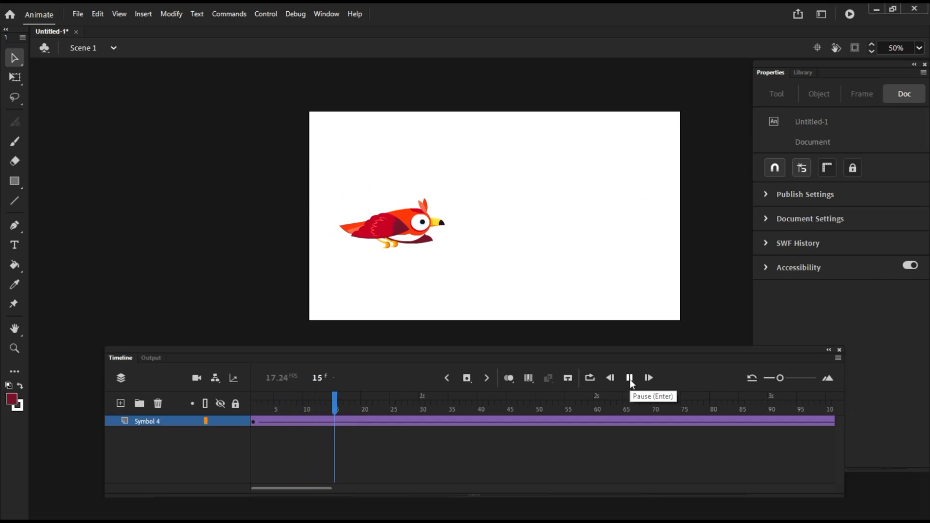
{"action": "left_click", "coordinate": [630, 379]}
- Set the bird's classic tween to end at frame 90 and preview the animation as a test movie
{"action": "left_click_drag", "start_coordinate": [331, 487], "coordinate": [365, 487]}
{"action": "left_click", "coordinate": [681, 422]}
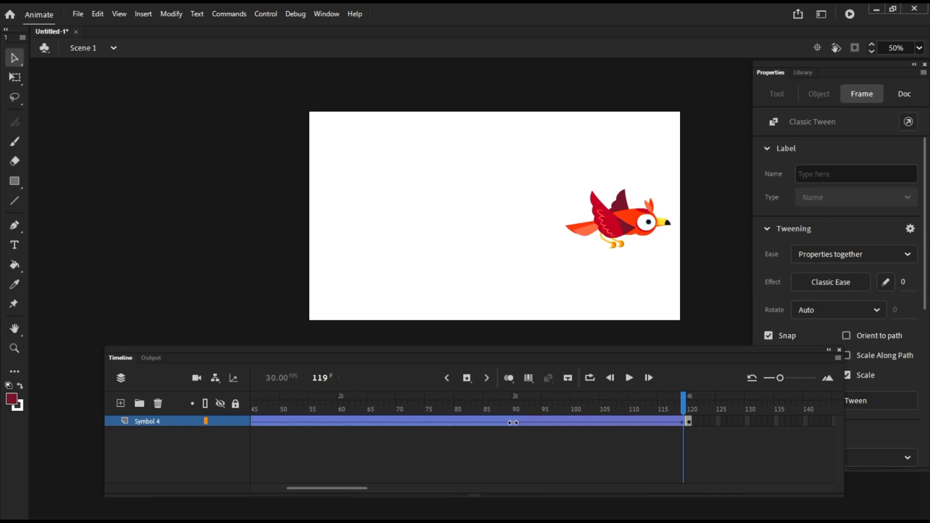
{"action": "left_click", "coordinate": [630, 377]}
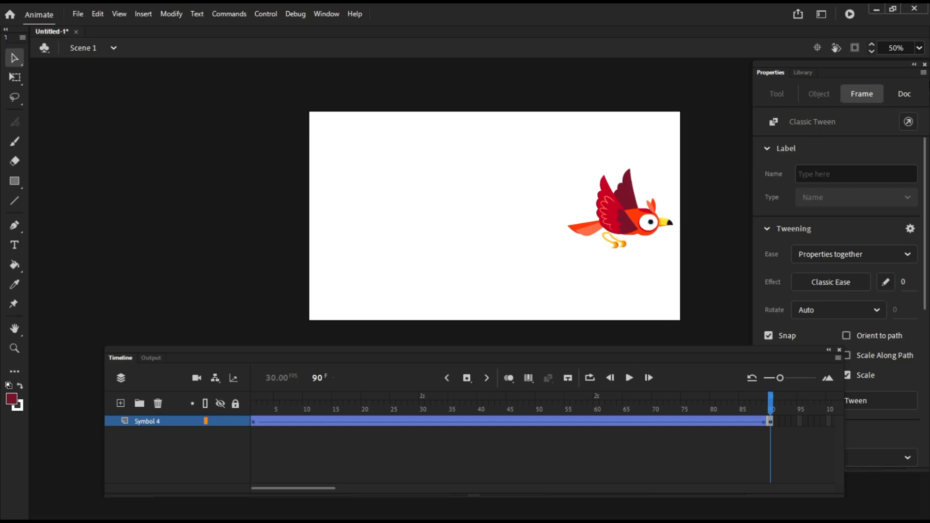
{"action": "key", "text": "ctrl+Return"}
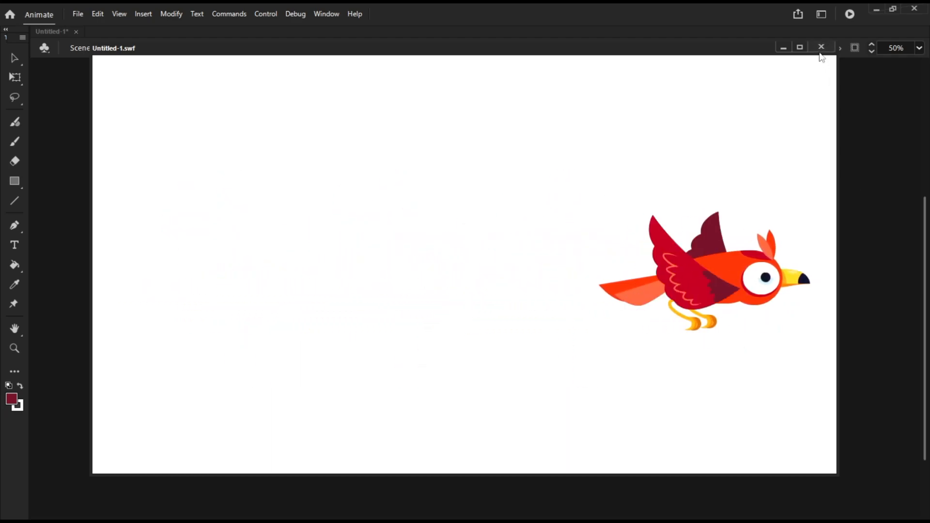
{"action": "left_click", "coordinate": [821, 47]}
- Open the bird symbol and inspect its grouped body parts in the keyframes at frames 1 and 5
{"action": "double_click", "coordinate": [620, 224]}
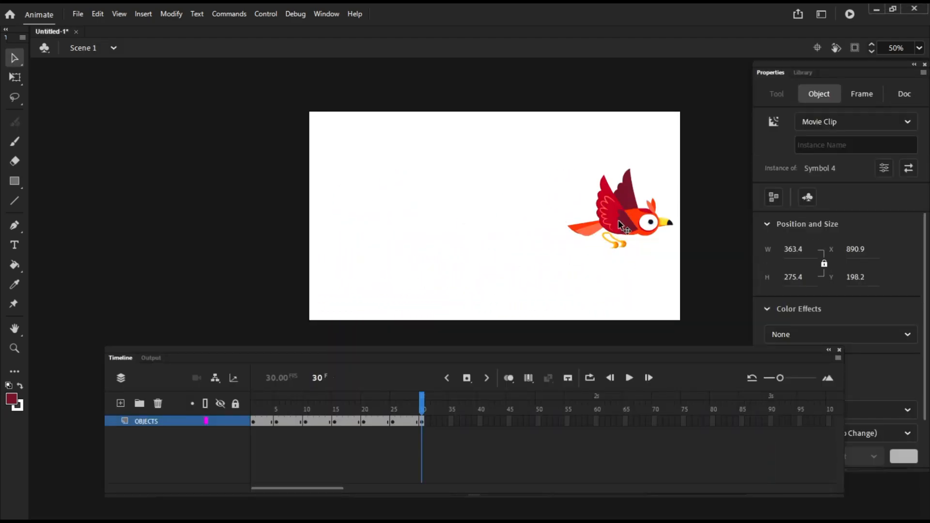
{"action": "left_click", "coordinate": [270, 421]}
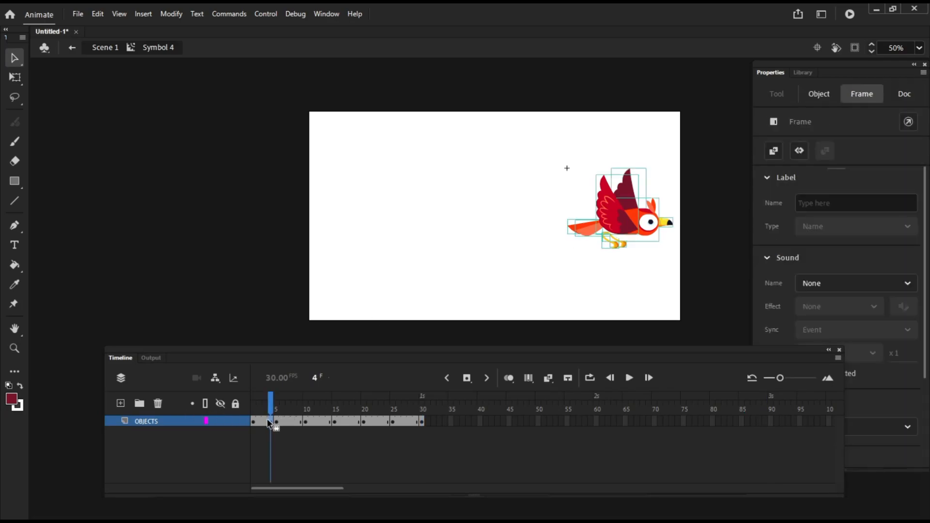
{"action": "left_click", "coordinate": [642, 262]}
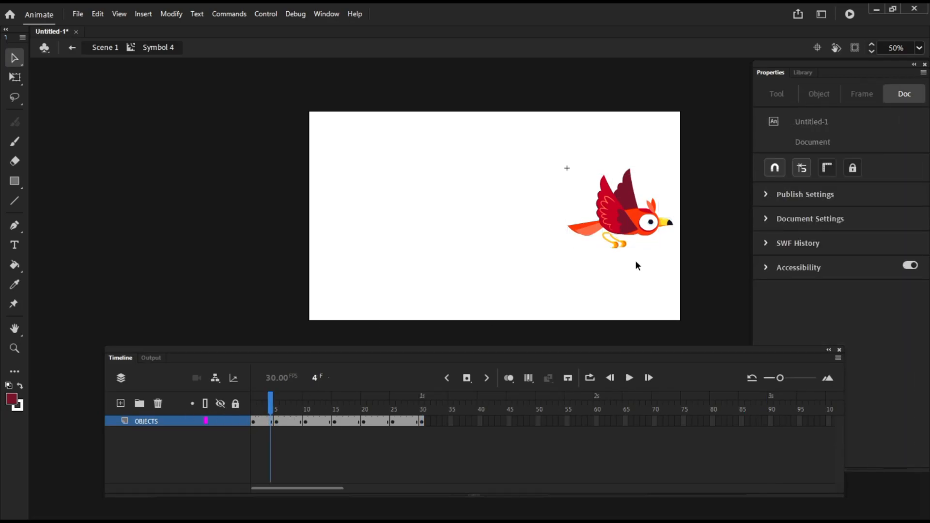
{"action": "left_click", "coordinate": [645, 226]}
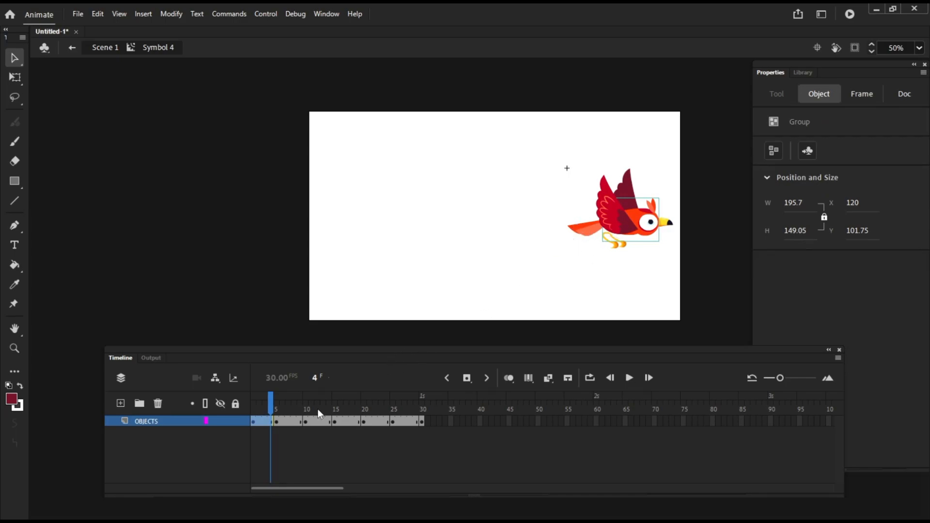
{"action": "left_click", "coordinate": [291, 421]}
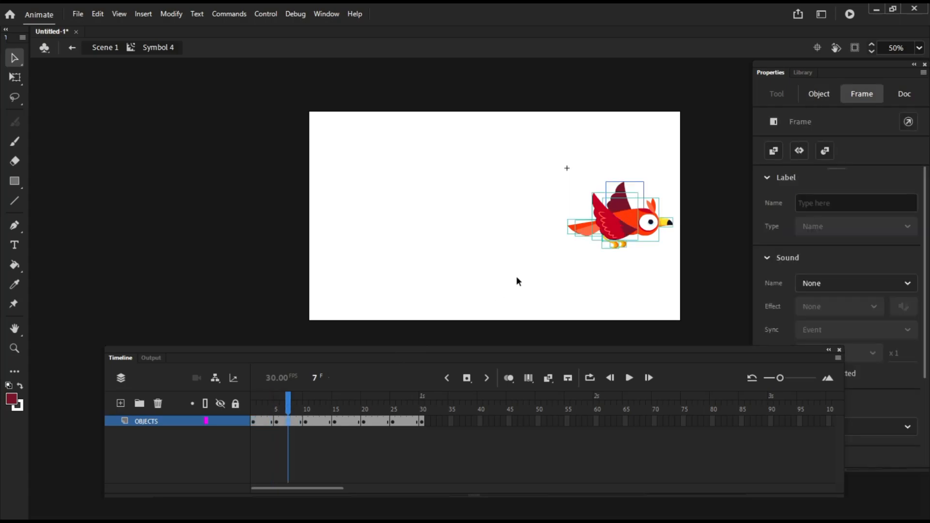
{"action": "left_click", "coordinate": [265, 421]}
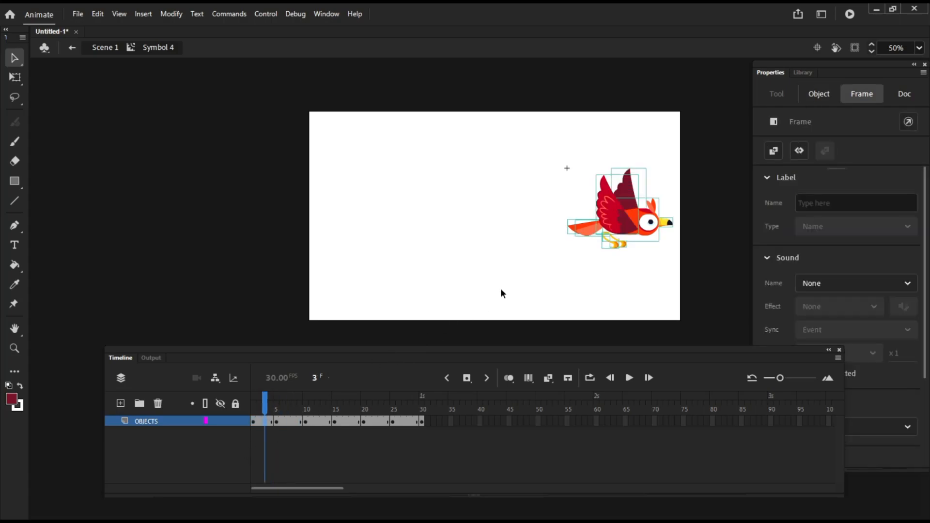
- Nudge the bird's tail group slightly down in the symbol's first keyframe
{"action": "left_click", "coordinate": [501, 289]}
{"action": "left_click", "coordinate": [591, 233]}
{"action": "left_click", "coordinate": [590, 231]}
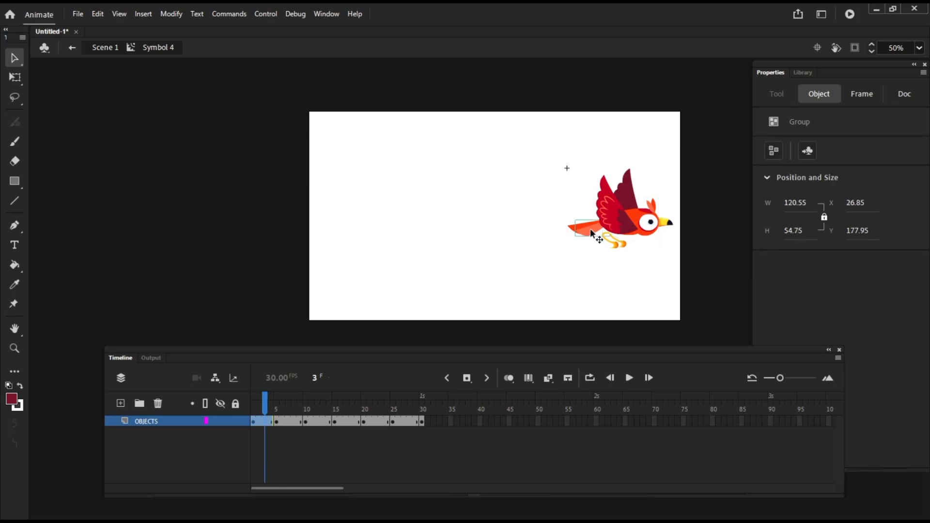
{"action": "key", "text": "Down"}
{"action": "key", "text": "Down"}
{"action": "left_click", "coordinate": [587, 232]}
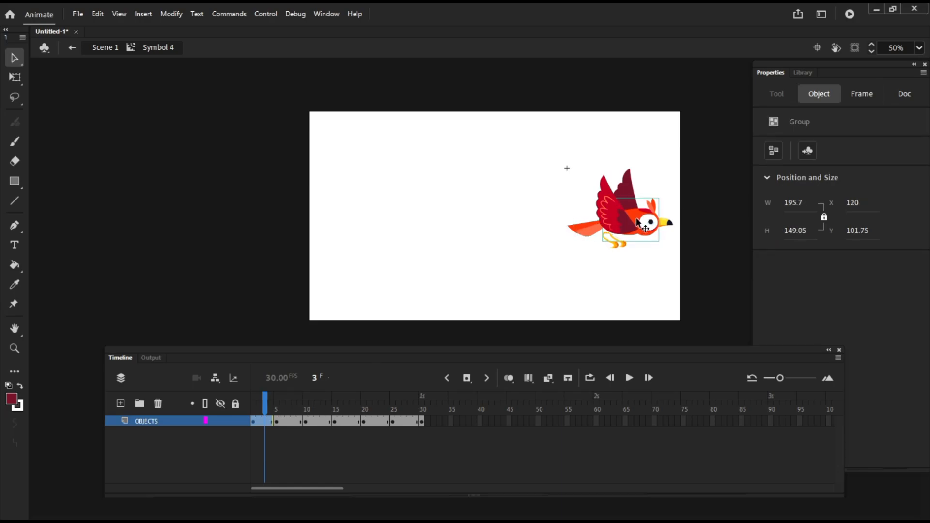
- Select the bird's body, tail and feet groups in the first keyframe and nudge them down together to Y 107.75
{"action": "left_click", "coordinate": [584, 233]}
{"action": "left_click", "coordinate": [580, 228]}
{"action": "left_click", "coordinate": [637, 215]}
{"action": "left_click", "coordinate": [600, 236], "text": "shift"}
{"action": "left_click", "coordinate": [600, 236], "text": "shift"}
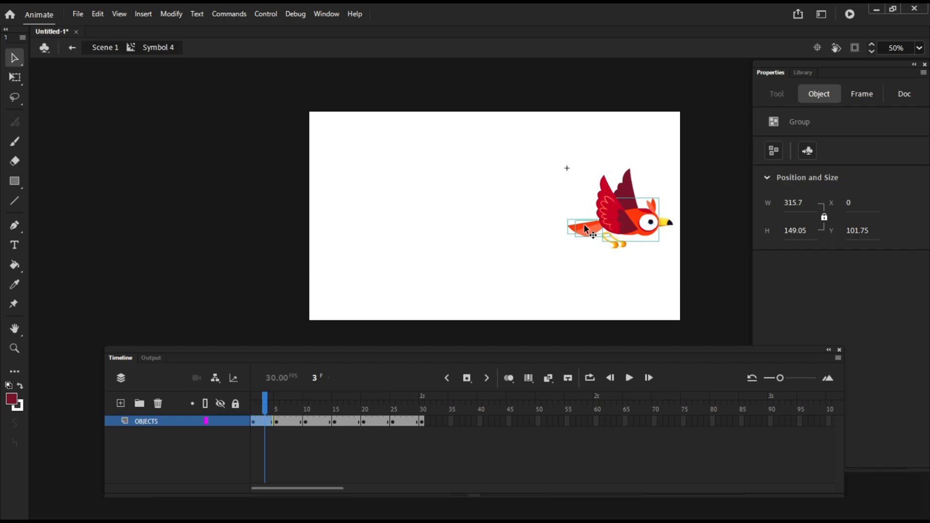
{"action": "left_click", "coordinate": [621, 247], "text": "shift"}
{"action": "key", "text": "Down"}
{"action": "key", "text": "Down"}
{"action": "key", "text": "Down"}
{"action": "key", "text": "Down"}
{"action": "key", "text": "Down"}
{"action": "key", "text": "Down"}
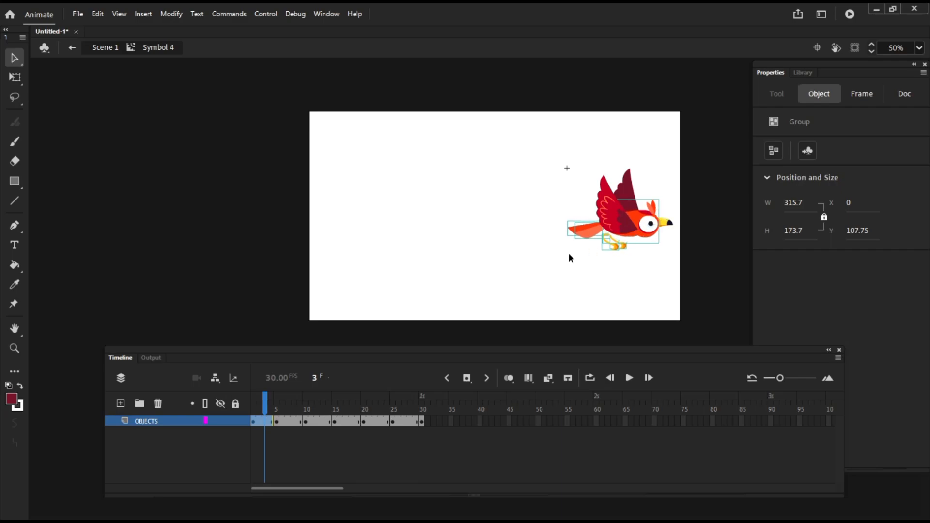
{"action": "left_click", "coordinate": [557, 271]}
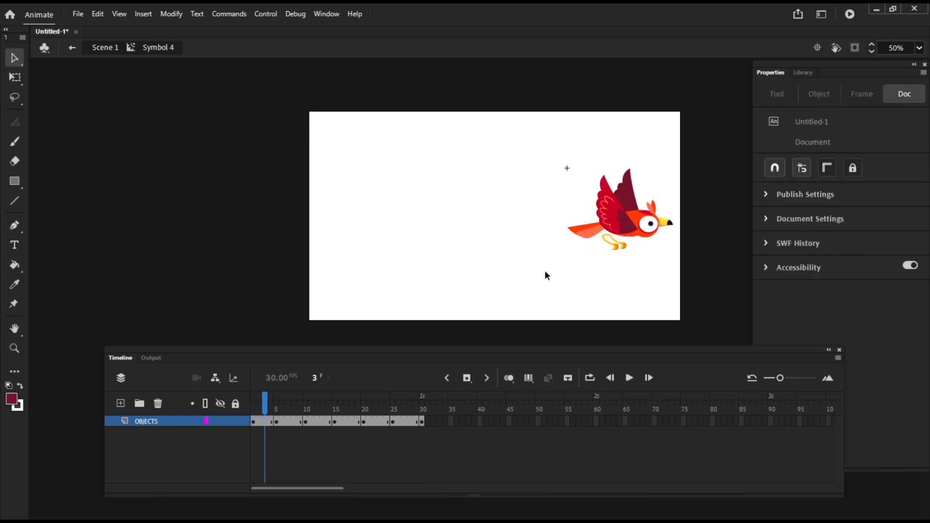
- Copy the first keyframe, paste it at frame 30, and play the symbol's wing cycle
{"action": "left_click", "coordinate": [285, 415]}
{"action": "left_click", "coordinate": [251, 421]}
{"action": "right_click", "coordinate": [251, 421]}
{"action": "left_click", "coordinate": [297, 244]}
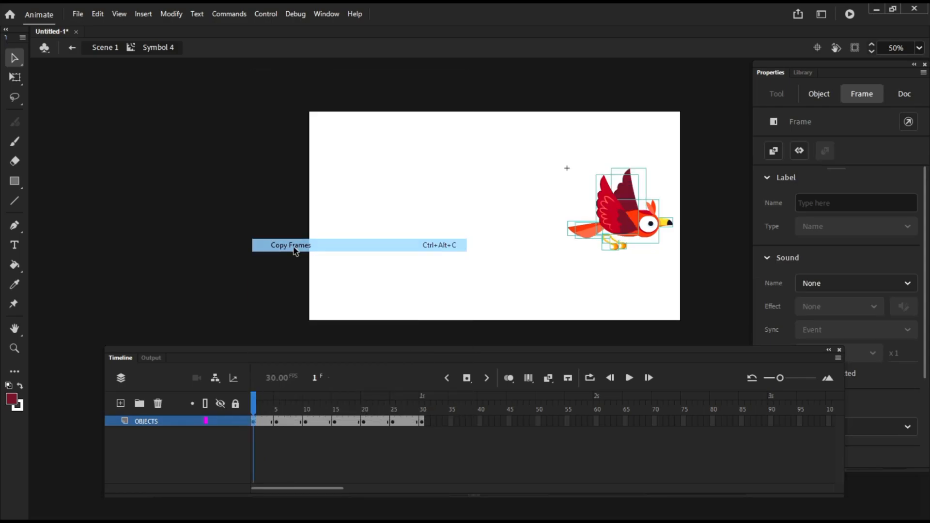
{"action": "left_click", "coordinate": [424, 421]}
{"action": "right_click", "coordinate": [423, 420]}
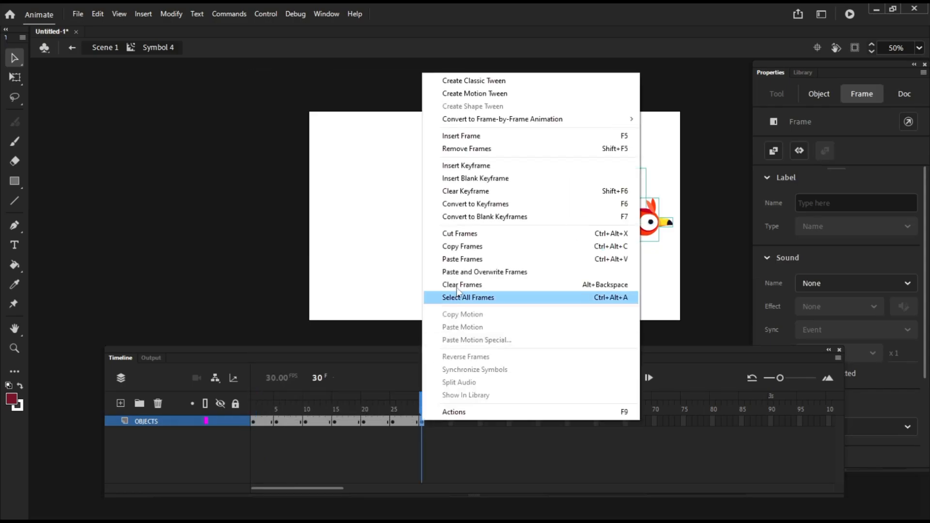
{"action": "left_click", "coordinate": [461, 261]}
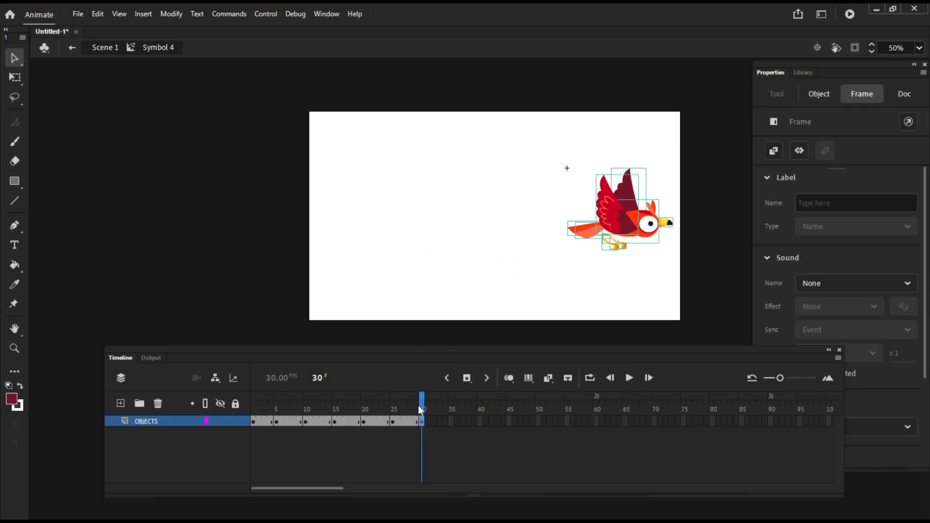
{"action": "left_click", "coordinate": [629, 378]}
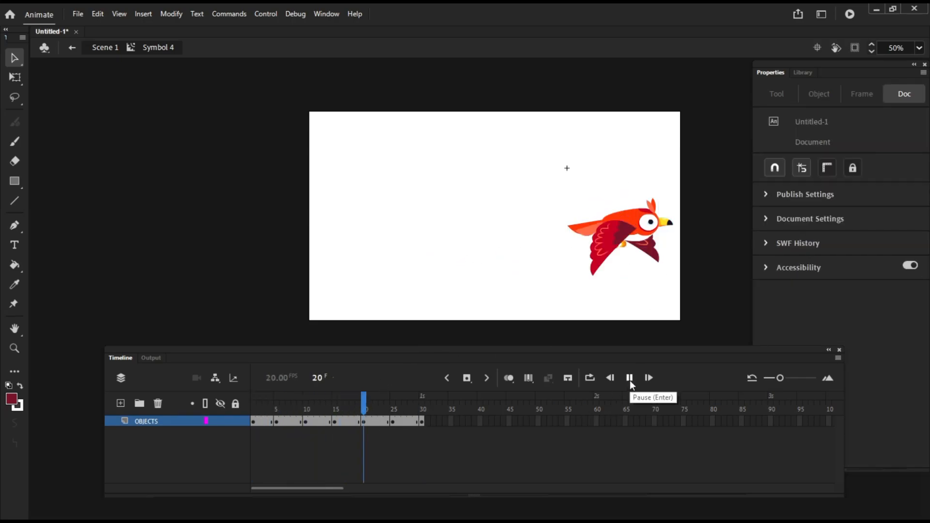
{"action": "left_click", "coordinate": [630, 379]}
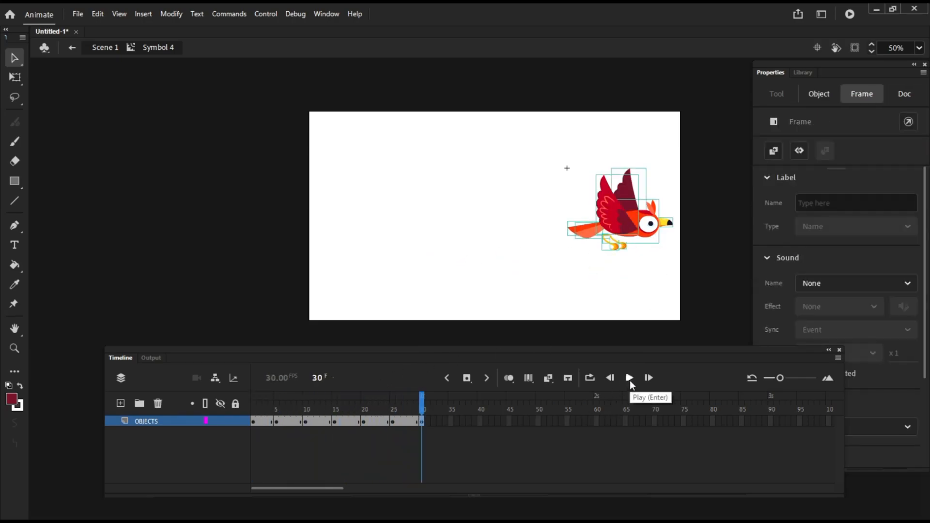
- Select the body, tail and feet groups in the frame 15 keyframe and nudge them up together to Y 95.75
{"action": "left_click", "coordinate": [282, 421]}
{"action": "left_click", "coordinate": [317, 421]}
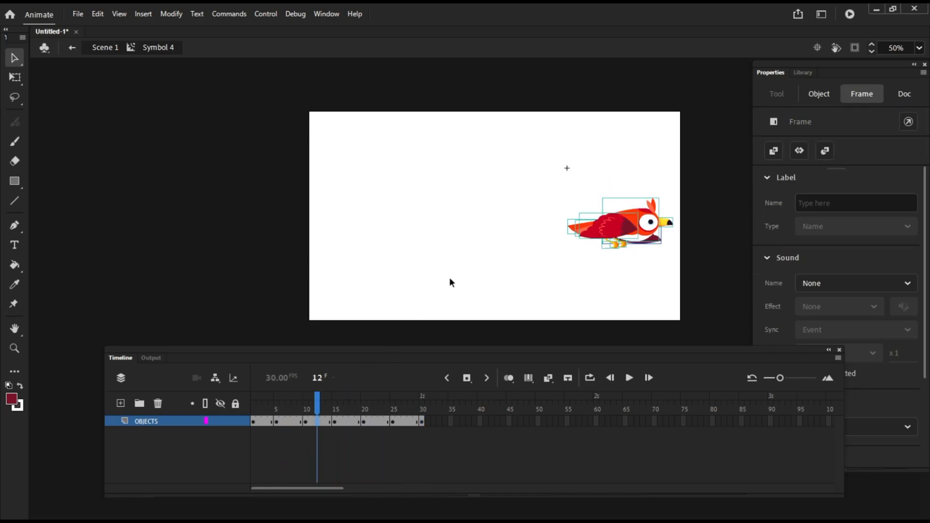
{"action": "left_click", "coordinate": [333, 422]}
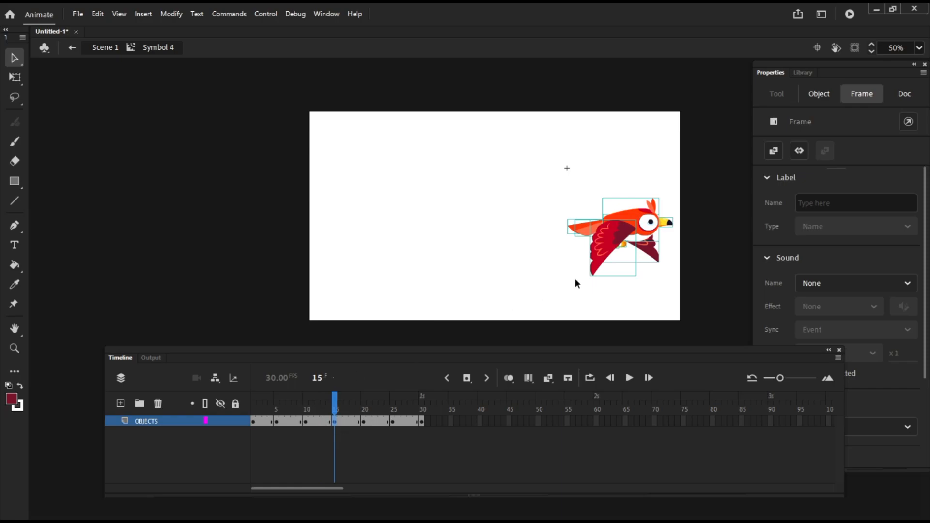
{"action": "left_click", "coordinate": [506, 284]}
{"action": "left_click", "coordinate": [628, 214]}
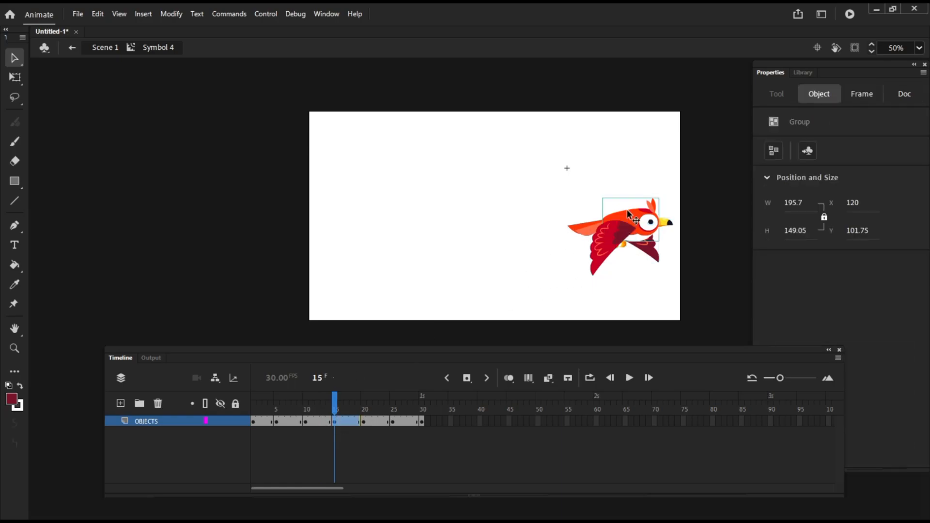
{"action": "left_click", "coordinate": [585, 232]}
{"action": "left_click", "coordinate": [586, 228]}
{"action": "left_click", "coordinate": [625, 247]}
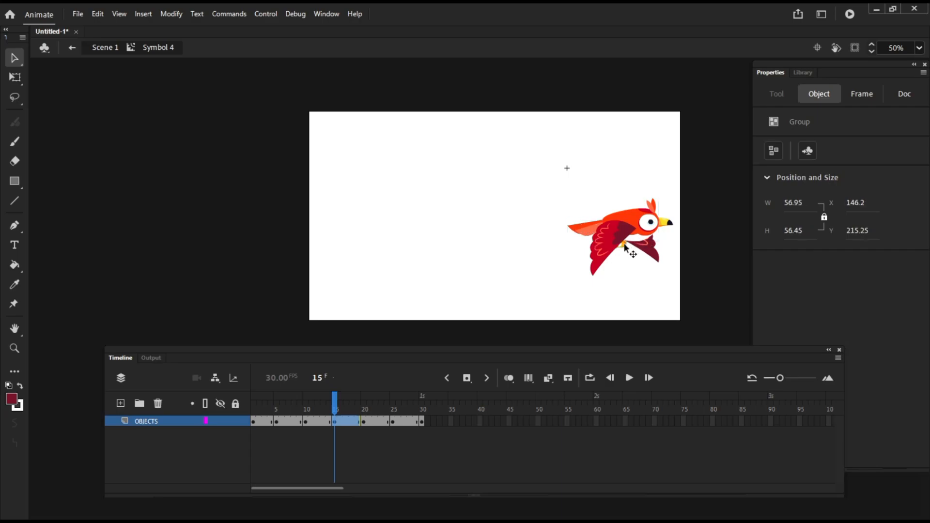
{"action": "left_click", "coordinate": [626, 220], "text": "shift"}
{"action": "left_click", "coordinate": [584, 230], "text": "shift"}
{"action": "left_click", "coordinate": [581, 226], "text": "shift"}
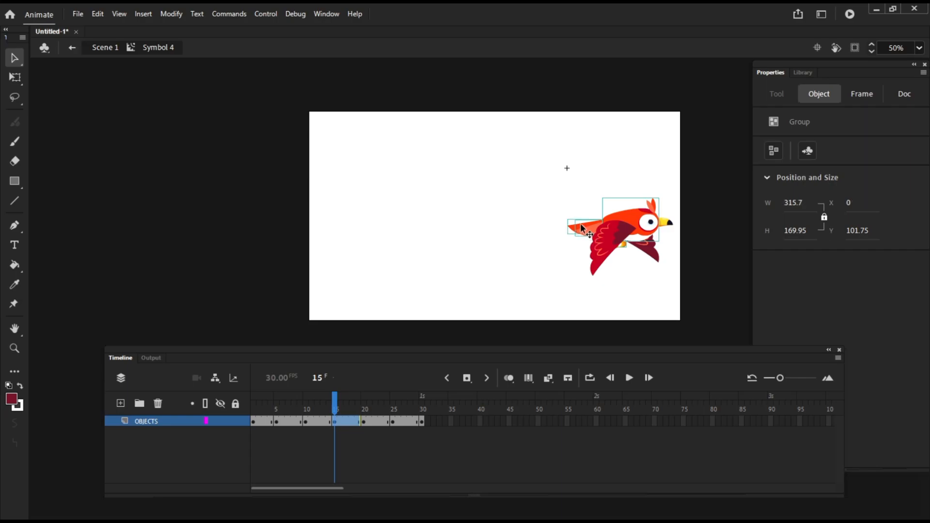
{"action": "key", "text": "Up"}
{"action": "key", "text": "Up"}
{"action": "key", "text": "Up"}
{"action": "key", "text": "Up"}
{"action": "key", "text": "Up"}
{"action": "key", "text": "Up"}
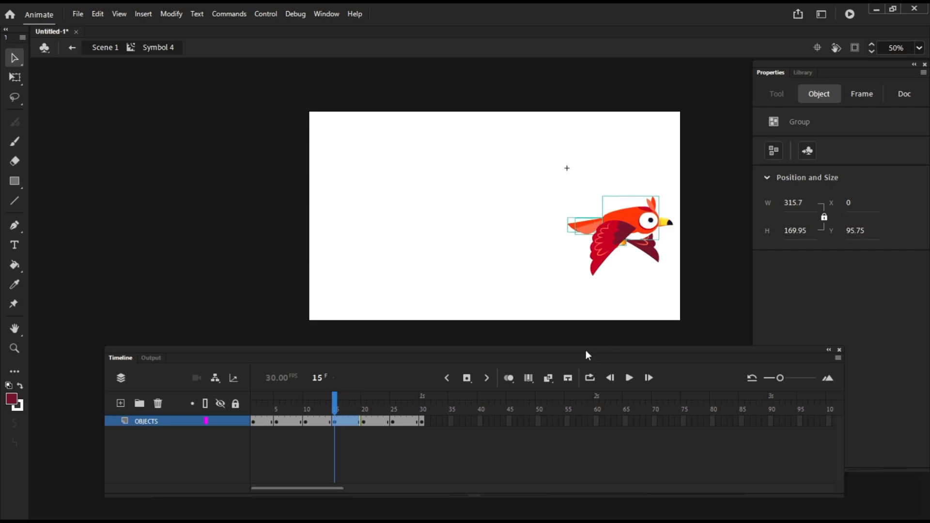
- Play the wing cycle from frame 1, return to Scene 1, and play the bird's flight tween
{"action": "left_click", "coordinate": [372, 421]}
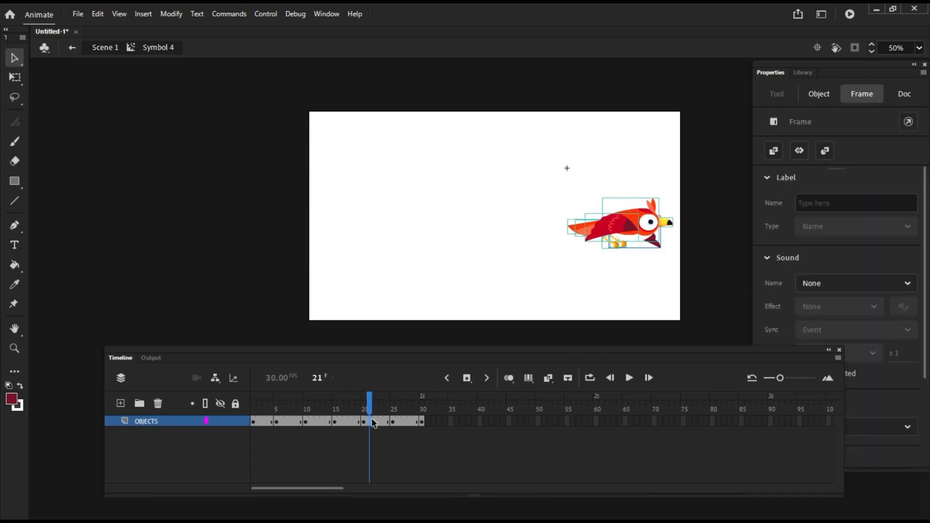
{"action": "left_click", "coordinate": [254, 420]}
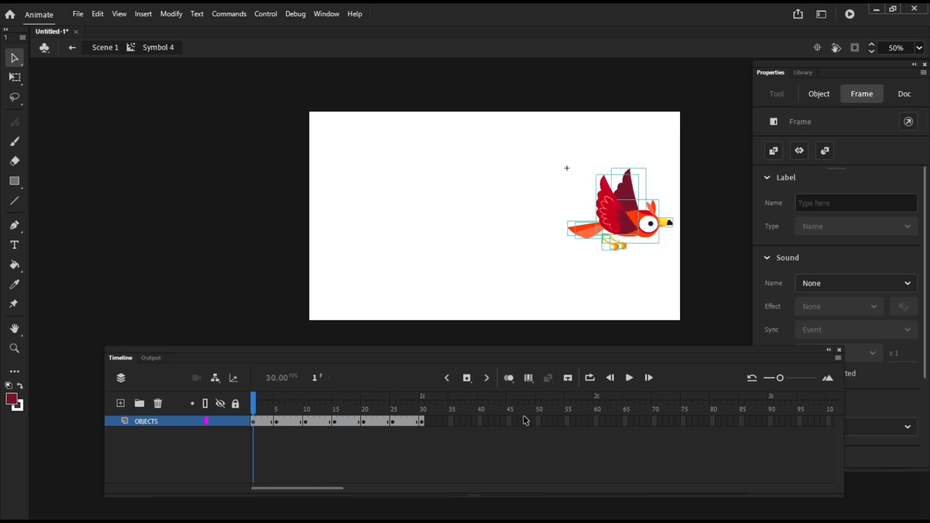
{"action": "left_click", "coordinate": [629, 378]}
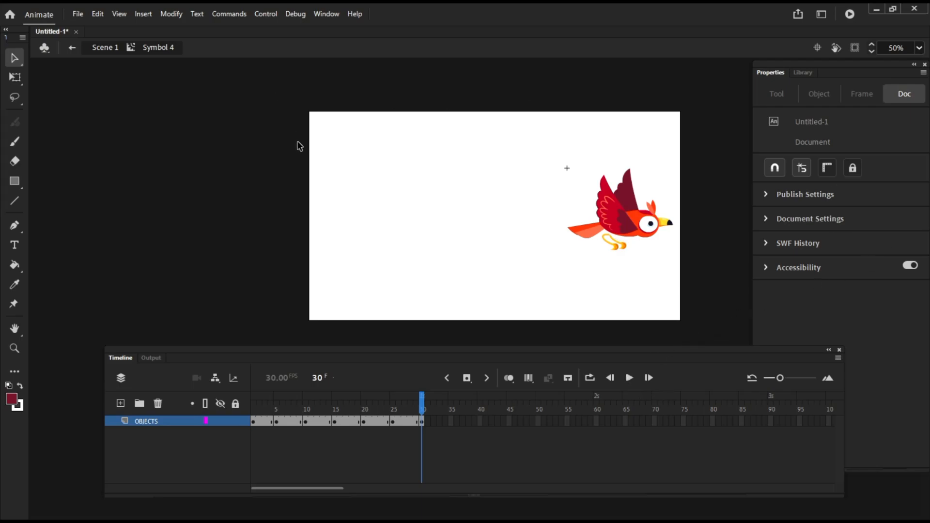
{"action": "double_click", "coordinate": [322, 169]}
{"action": "left_click", "coordinate": [629, 378]}
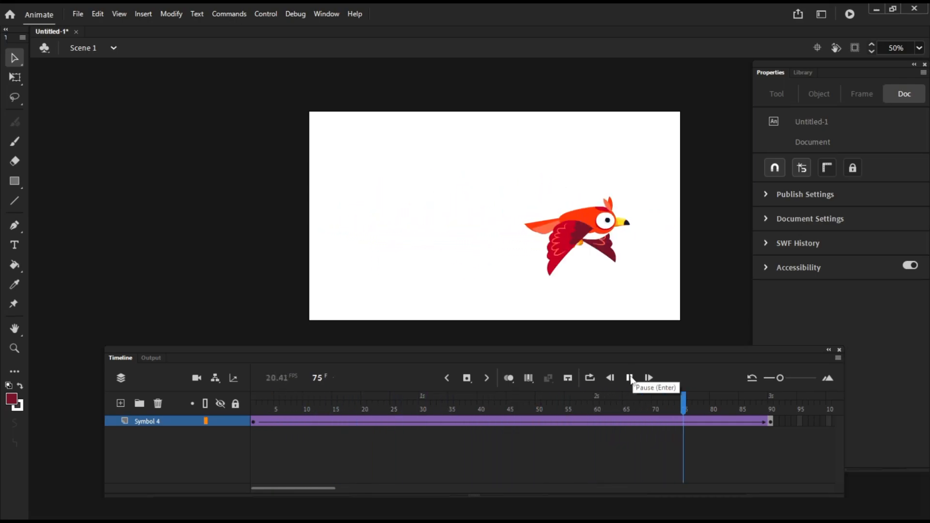
{"action": "left_click", "coordinate": [629, 378]}
- Reopen the bird symbol and nudge the body, tail, beak and feet in the frame 5 keyframe down to Y 107.75, leaving the wings in place
{"action": "double_click", "coordinate": [637, 228]}
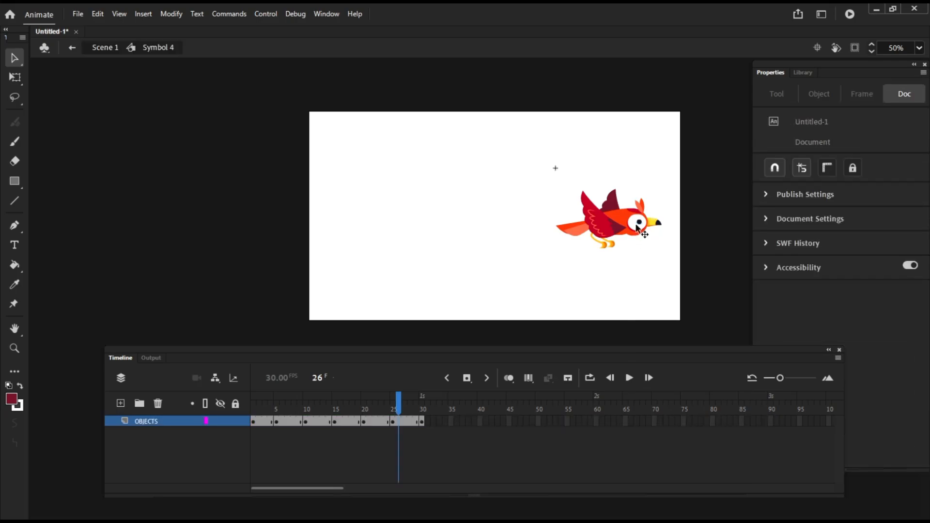
{"action": "left_click", "coordinate": [264, 423]}
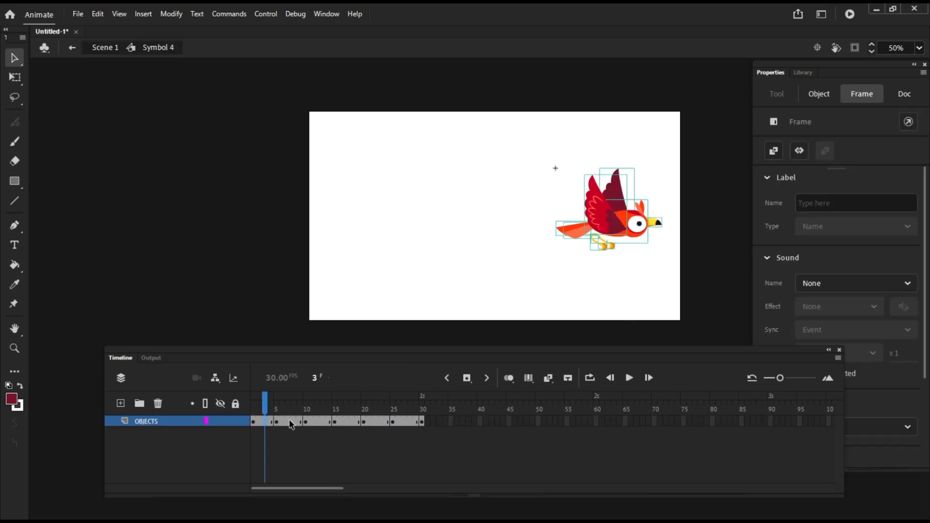
{"action": "left_click", "coordinate": [289, 421]}
{"action": "left_click", "coordinate": [260, 421]}
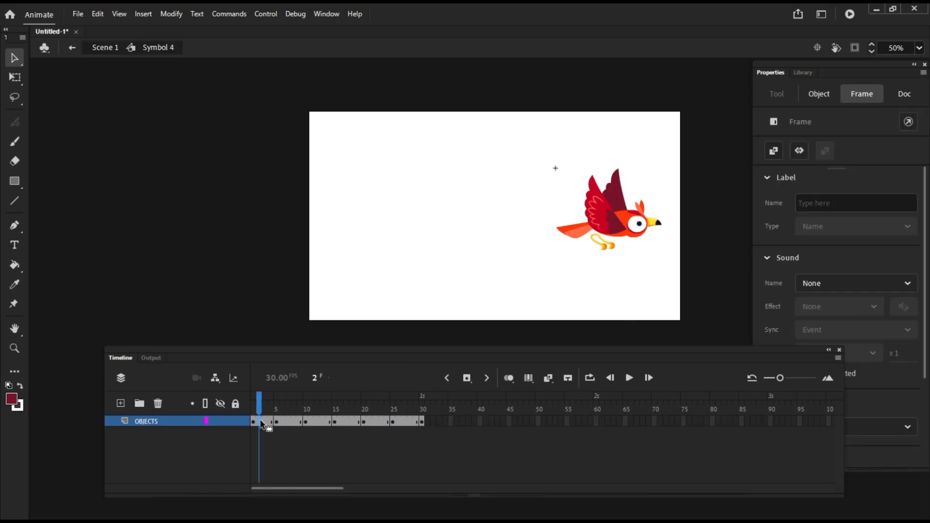
{"action": "left_click", "coordinate": [289, 421]}
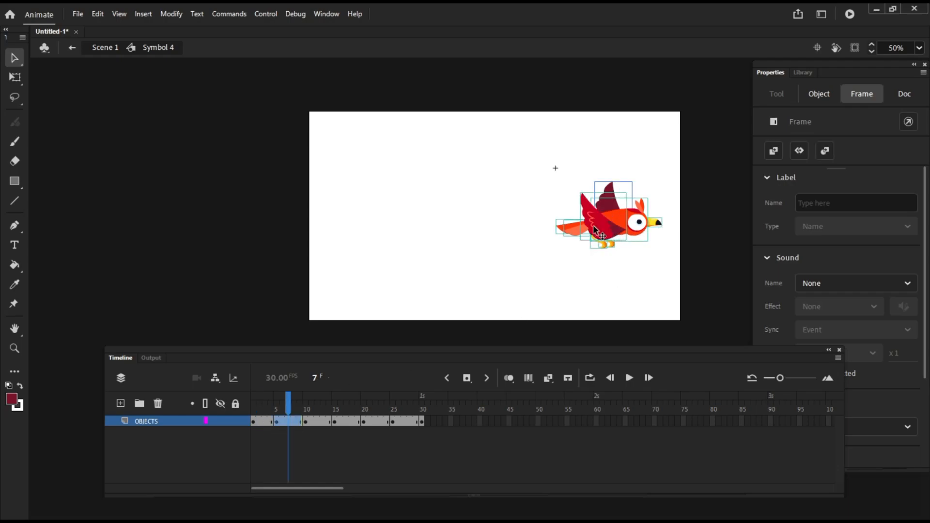
{"action": "left_click", "coordinate": [607, 193]}
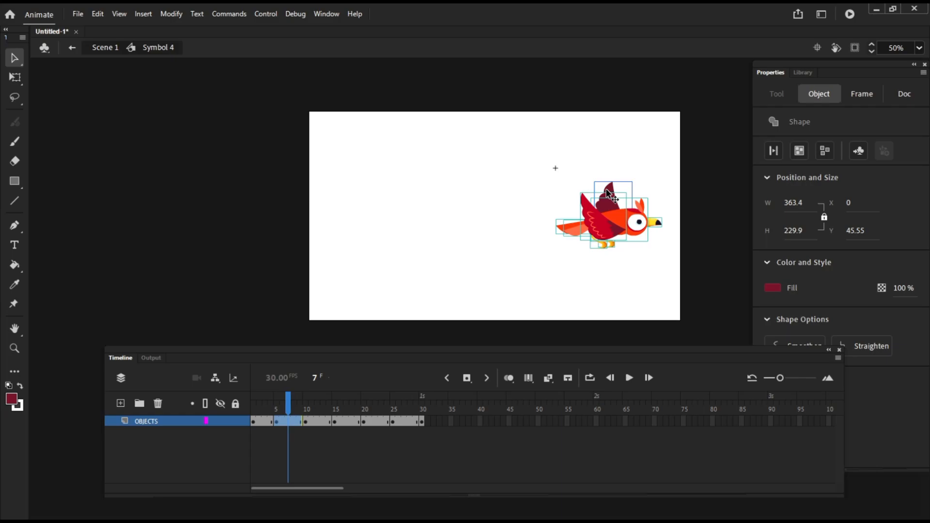
{"action": "left_click", "coordinate": [611, 238]}
{"action": "left_click", "coordinate": [608, 236], "text": "shift"}
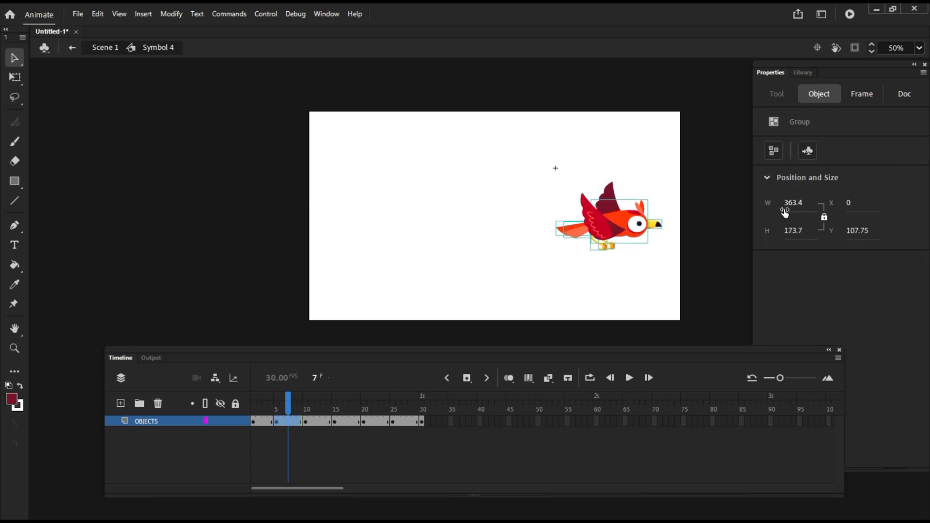
- Nudge the bird's beak group in the first keyframe down to Y 175.4
{"action": "left_click", "coordinate": [255, 421]}
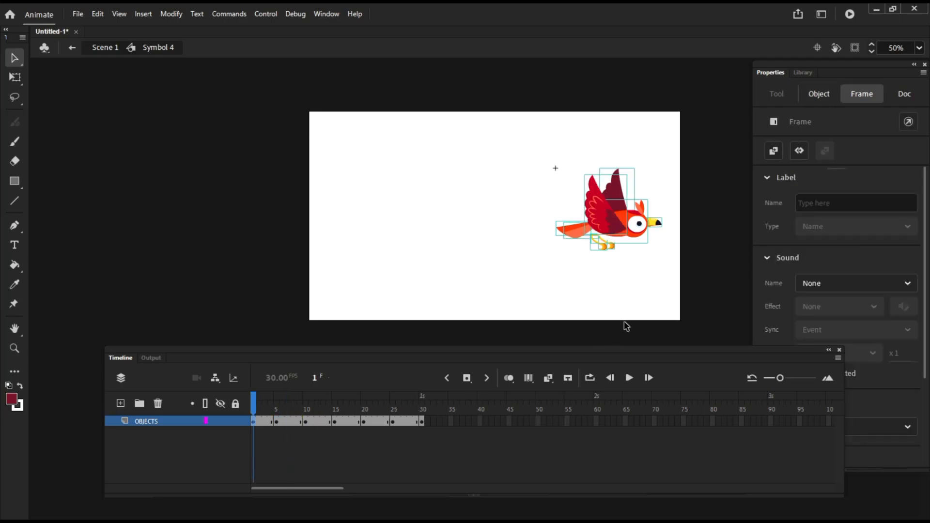
{"action": "left_click", "coordinate": [666, 242]}
{"action": "left_click", "coordinate": [656, 228]}
{"action": "key", "text": "Down"}
{"action": "key", "text": "Down"}
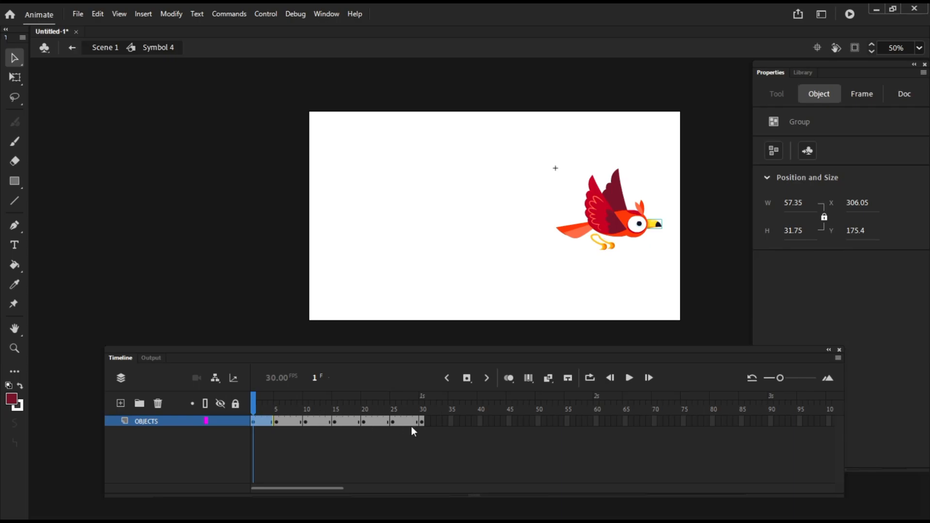
- Copy the first keyframe, paste it at frame 30, and remove the extra frames after frame 30
{"action": "right_click", "coordinate": [260, 425]}
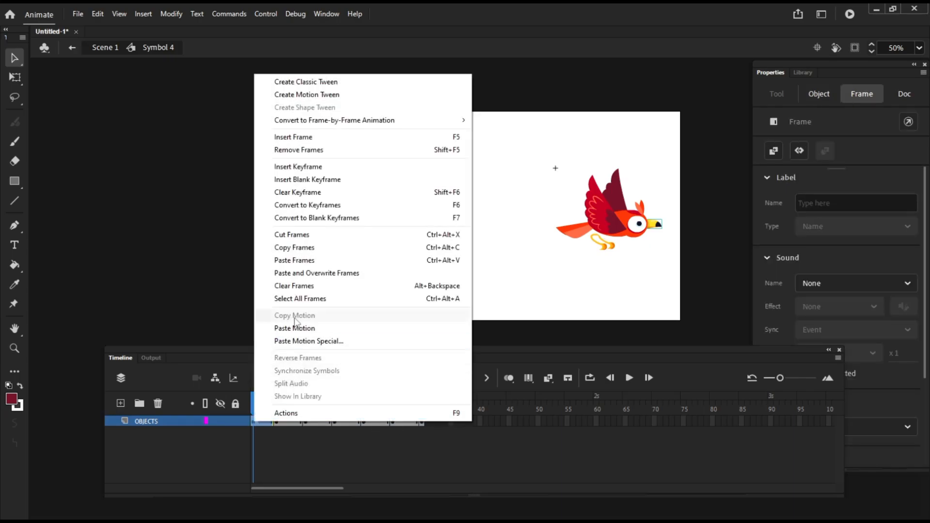
{"action": "left_click", "coordinate": [289, 248]}
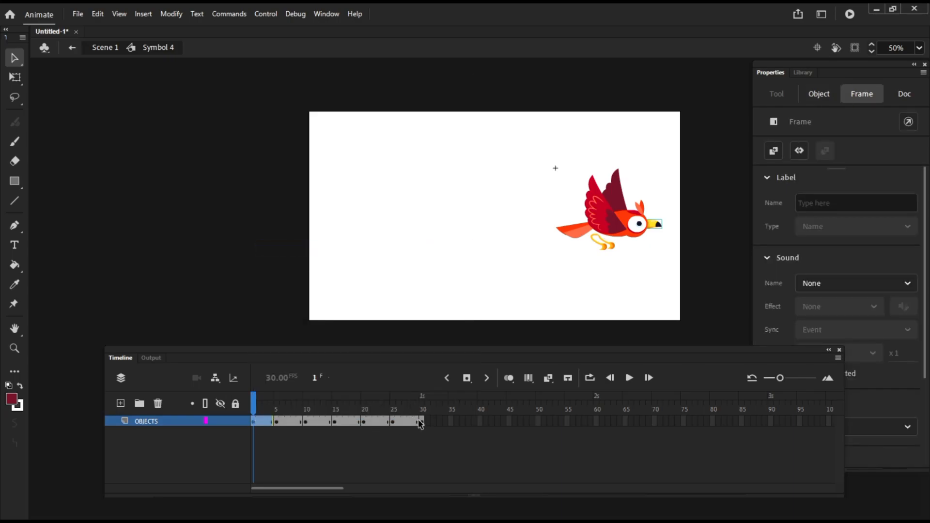
{"action": "right_click", "coordinate": [420, 422]}
{"action": "left_click", "coordinate": [504, 259]}
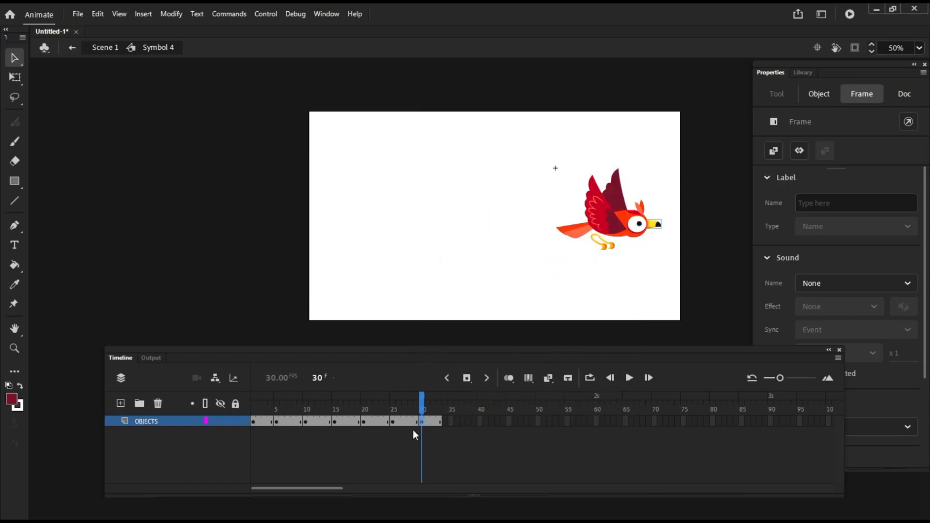
{"action": "right_click", "coordinate": [439, 423]}
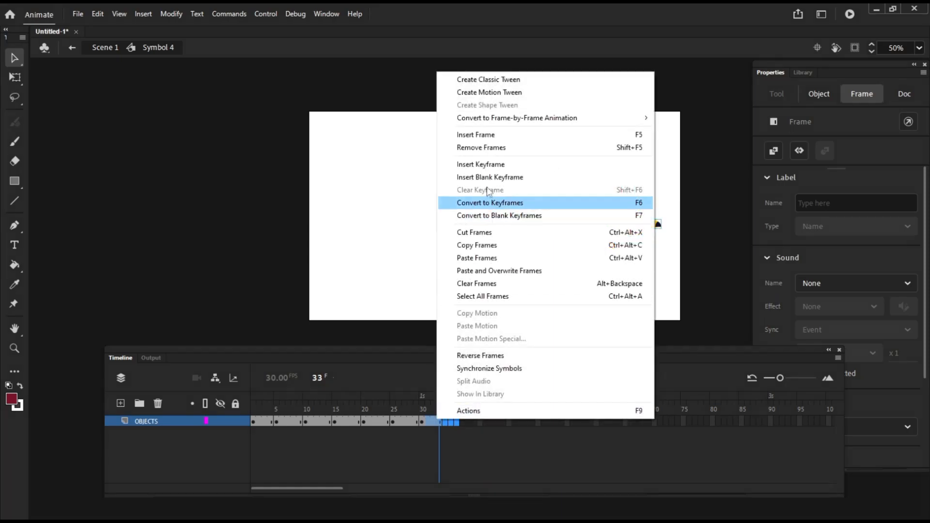
{"action": "left_click", "coordinate": [479, 147]}
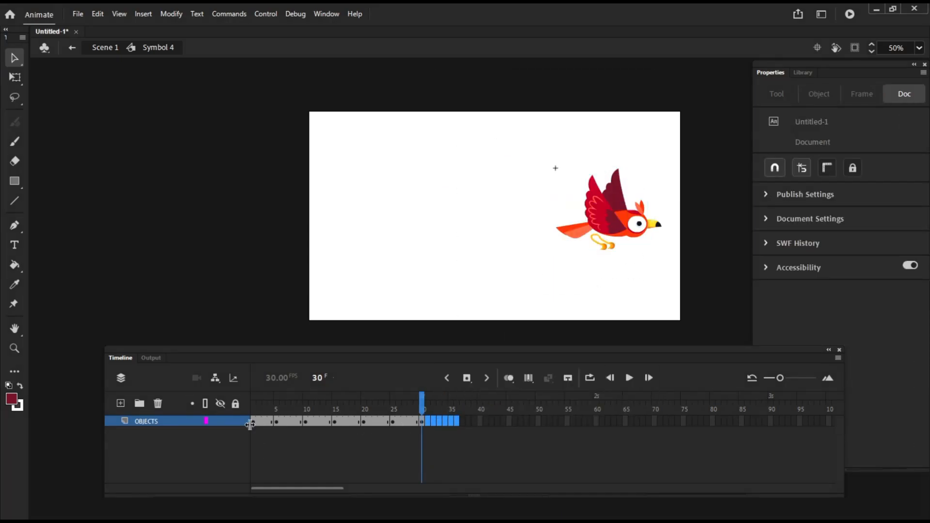
- Select everything except the wings in the frame 5 keyframe and nudge the selection down to Y 117.75
{"action": "left_click", "coordinate": [277, 422]}
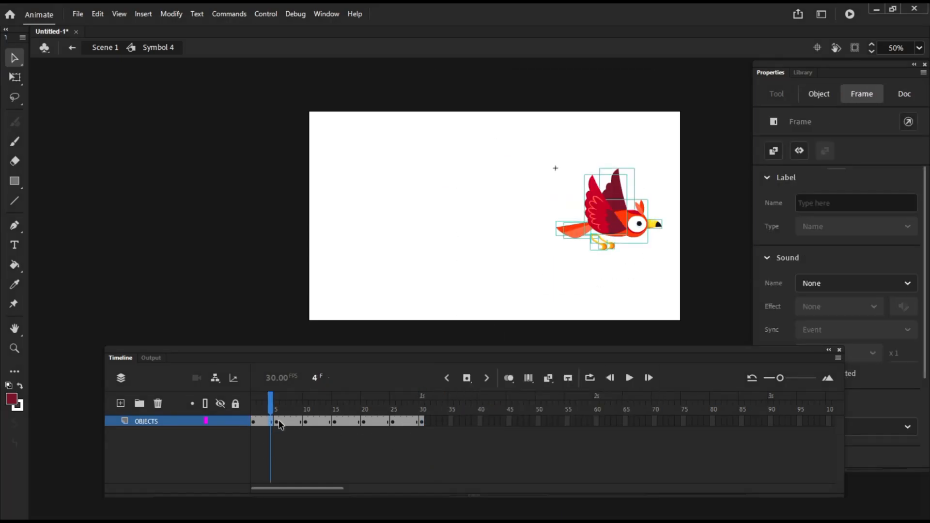
{"action": "mouse_move", "coordinate": [276, 406]}
{"action": "left_mouse_down"}
{"action": "mouse_move", "coordinate": [254, 407]}
{"action": "mouse_move", "coordinate": [312, 411]}
{"action": "mouse_move", "coordinate": [253, 411]}
{"action": "mouse_move", "coordinate": [286, 413]}
{"action": "left_mouse_up"}
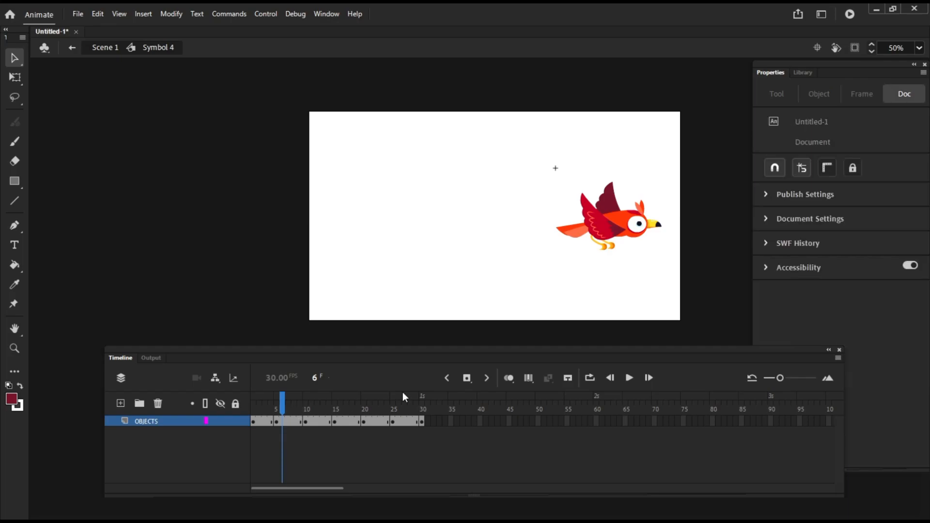
{"action": "left_click_drag", "start_coordinate": [661, 242], "coordinate": [640, 198]}
{"action": "left_click_drag", "start_coordinate": [678, 271], "coordinate": [551, 181]}
{"action": "left_click", "coordinate": [615, 196], "text": "shift"}
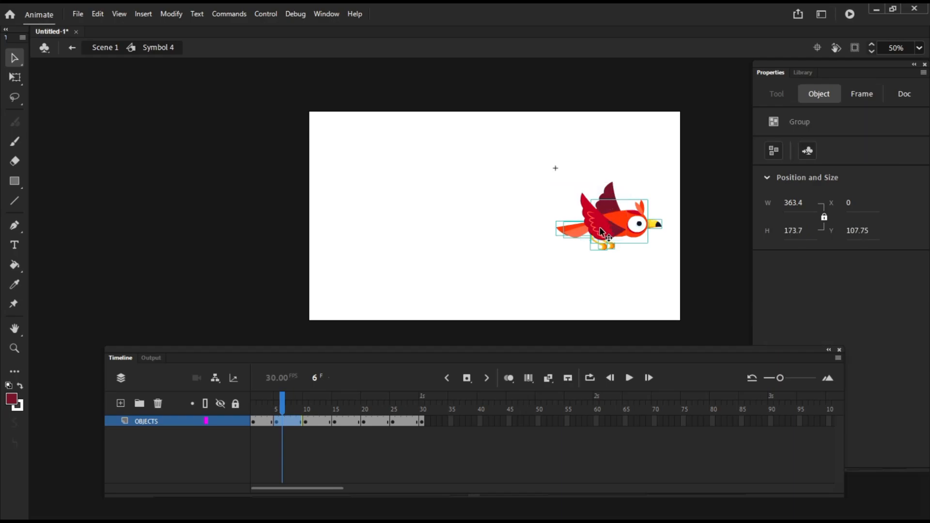
{"action": "key", "text": "Down"}
{"action": "key", "text": "Down"}
{"action": "key", "text": "Down"}
{"action": "key", "text": "Down"}
{"action": "key", "text": "Down"}
{"action": "key", "text": "Down"}
{"action": "key", "text": "Down"}
{"action": "key", "text": "Down"}
{"action": "key", "text": "Down"}
{"action": "key", "text": "Down"}
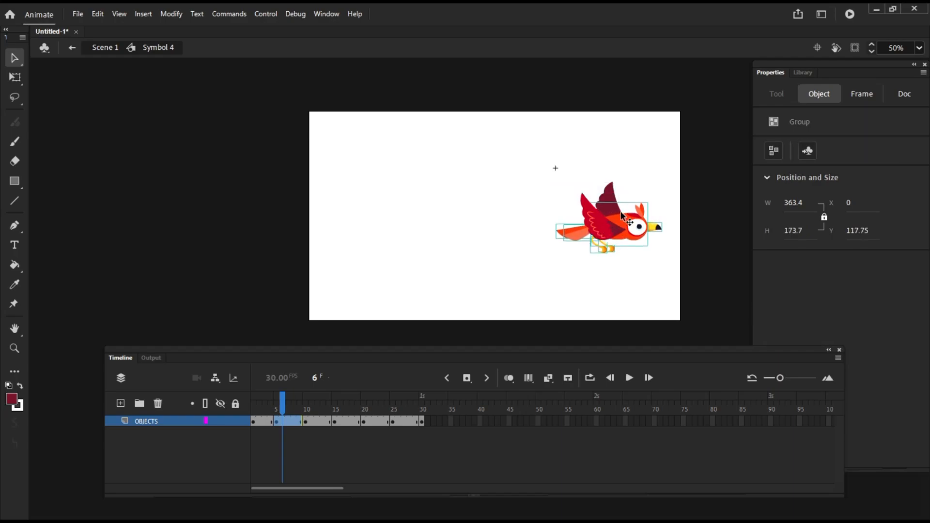
- Select everything except the wings in the frame 25 keyframe and nudge the selection down to Y 105.75
{"action": "left_click_drag", "start_coordinate": [282, 404], "coordinate": [405, 403]}
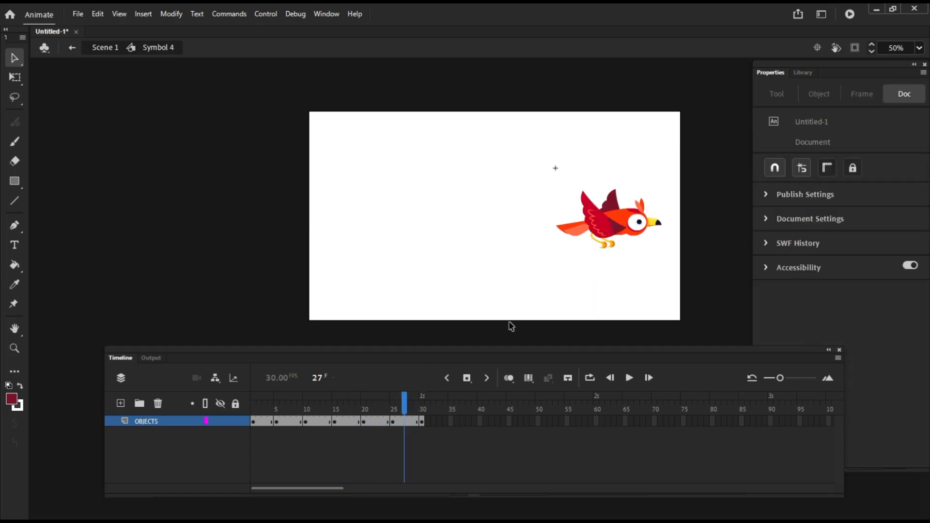
{"action": "left_click_drag", "start_coordinate": [686, 249], "coordinate": [551, 173]}
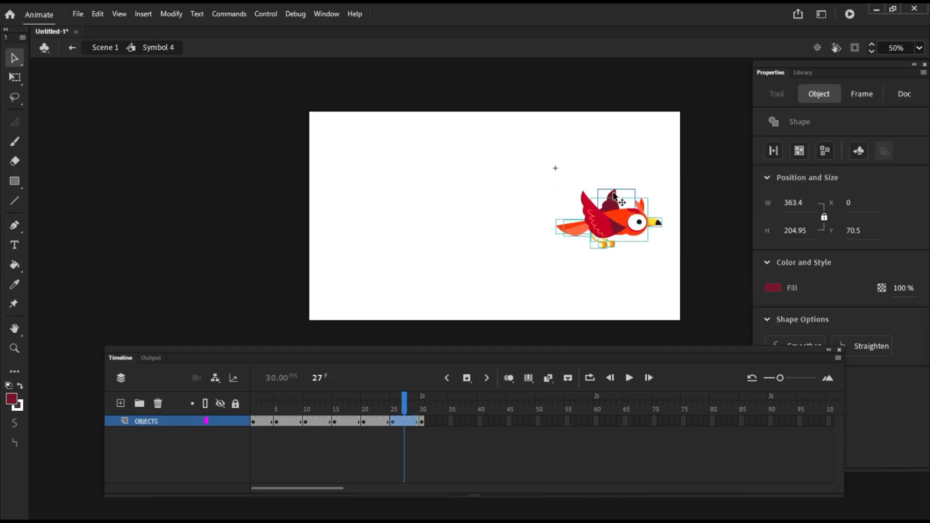
{"action": "key", "text": "ctrl+g"}
{"action": "key", "text": "Down"}
{"action": "key", "text": "Down"}
{"action": "key", "text": "Down"}
{"action": "key", "text": "Down"}
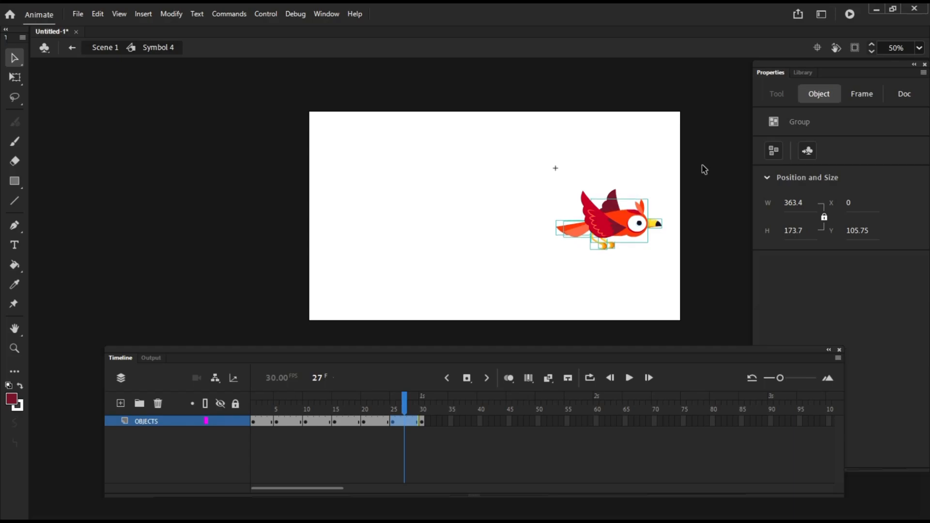
- Play the bird symbol's wing cycle, check the body and beak placement in the frame 25, 20 and 15 keyframes, and replay from frame 1
{"action": "left_click", "coordinate": [422, 422]}
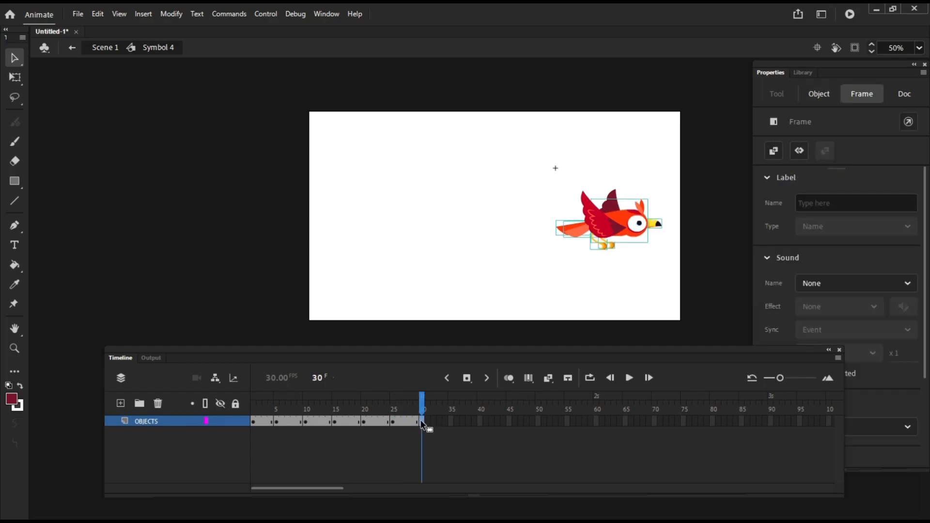
{"action": "left_click", "coordinate": [631, 382]}
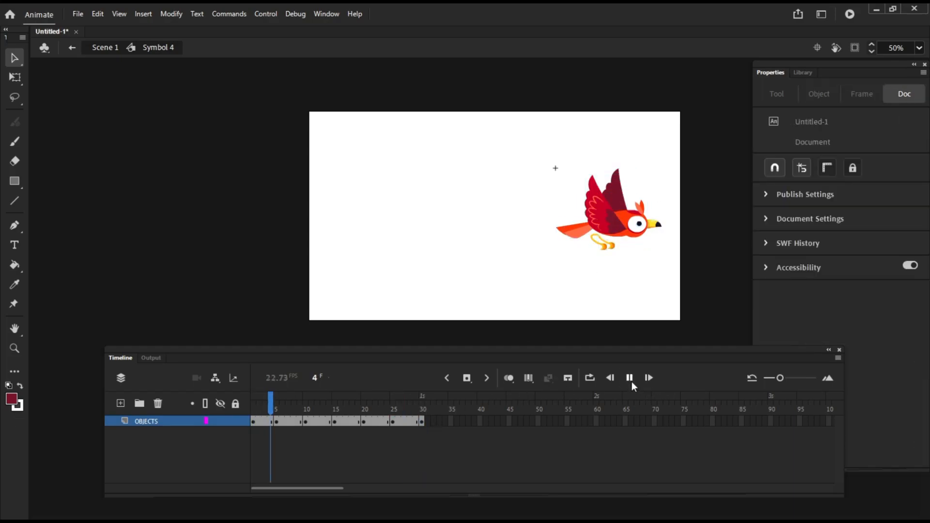
{"action": "left_click", "coordinate": [630, 378]}
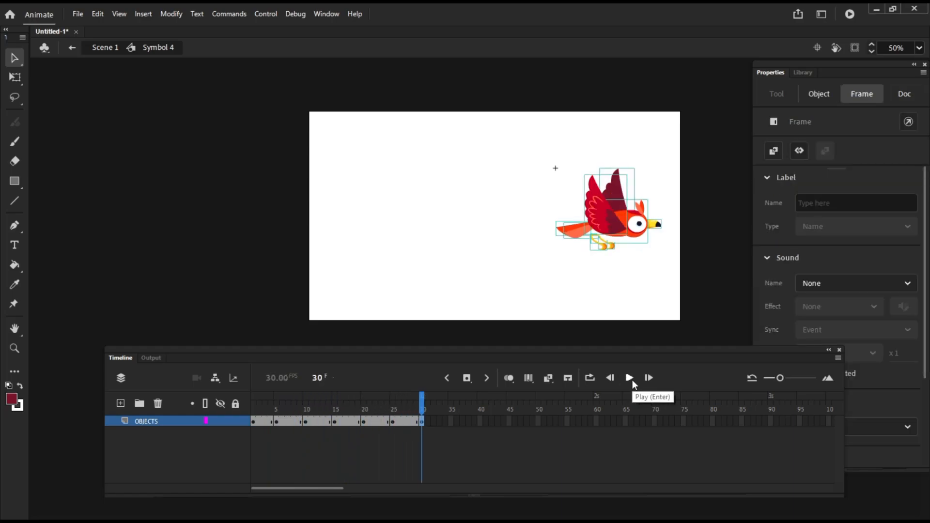
{"action": "left_click", "coordinate": [405, 421]}
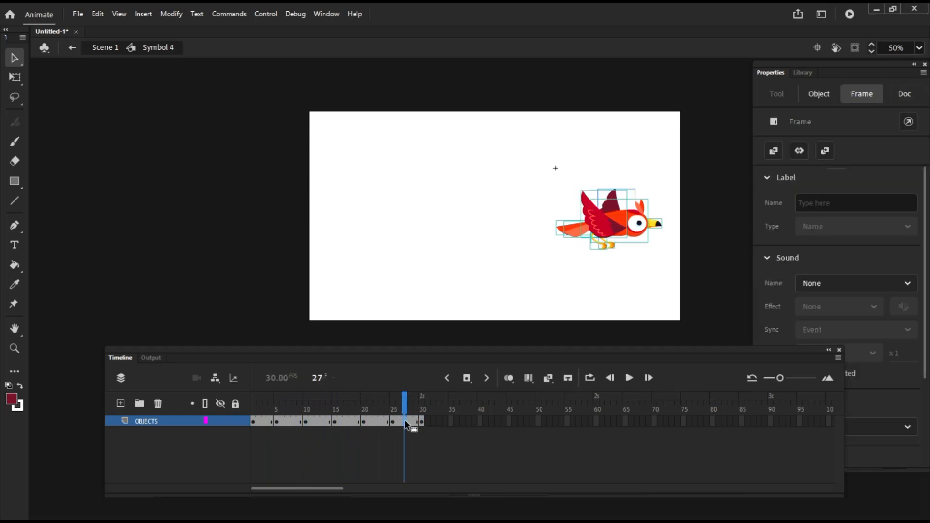
{"action": "left_click", "coordinate": [375, 422]}
{"action": "left_click", "coordinate": [349, 422]}
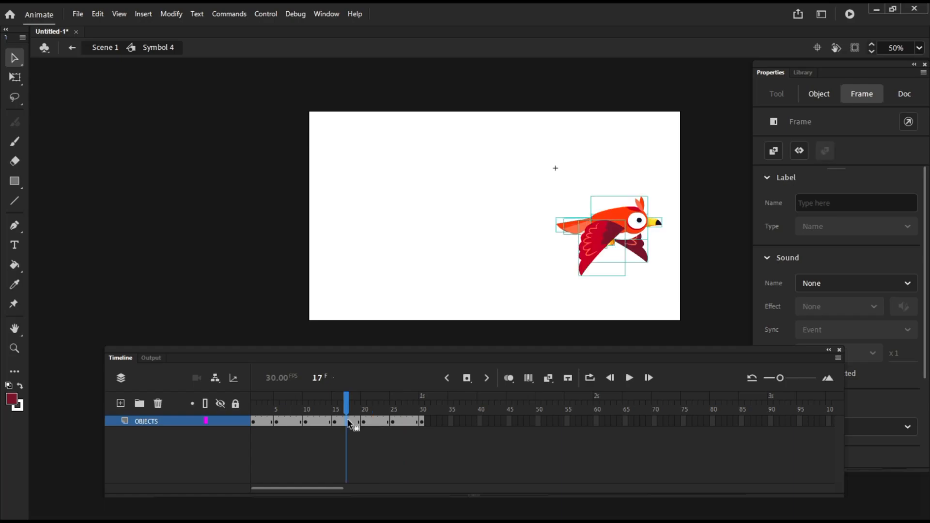
{"action": "left_click", "coordinate": [672, 239]}
{"action": "left_click", "coordinate": [659, 224]}
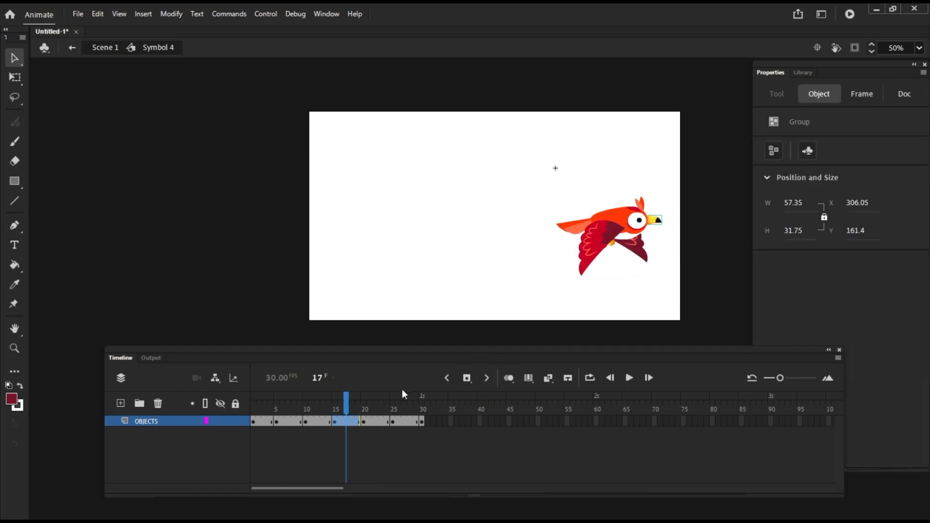
{"action": "left_click_drag", "start_coordinate": [348, 408], "coordinate": [252, 411]}
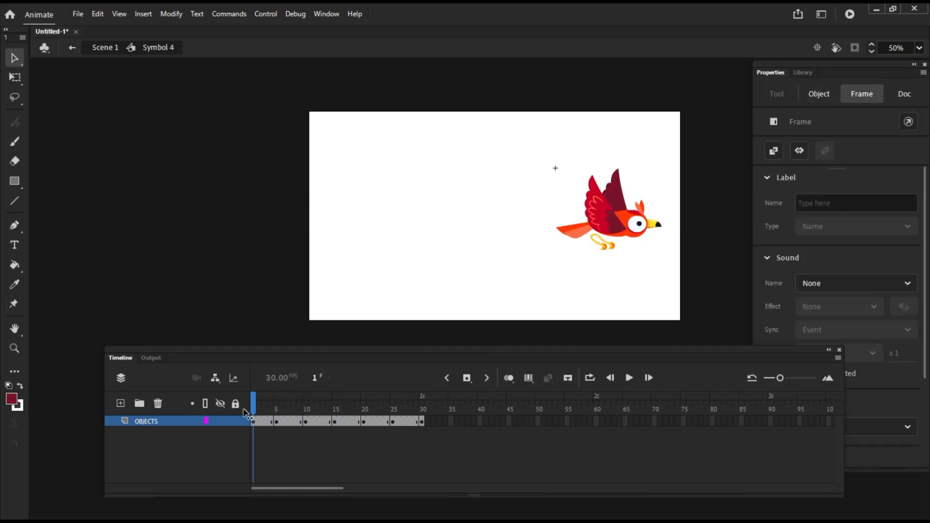
{"action": "left_click", "coordinate": [630, 378]}
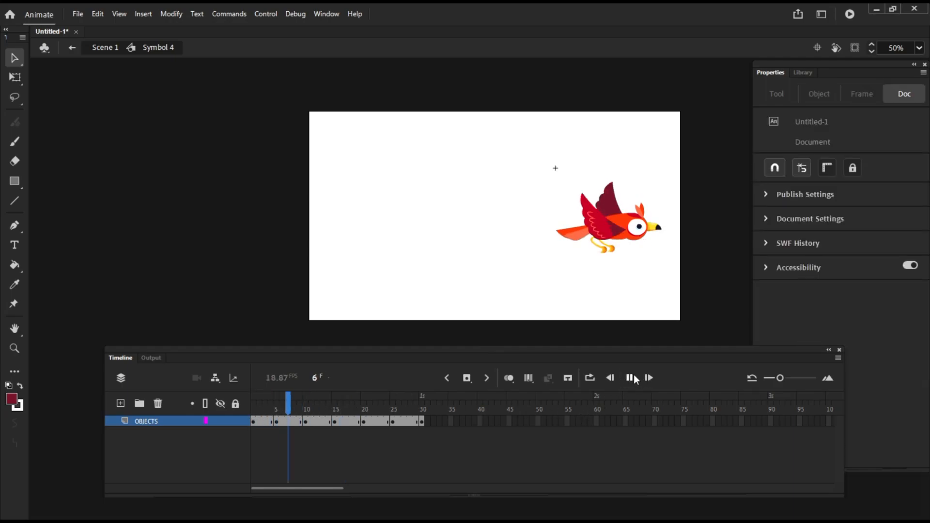
- Leave the bird symbol for Scene 1 and test the movie
{"action": "double_click", "coordinate": [461, 275]}
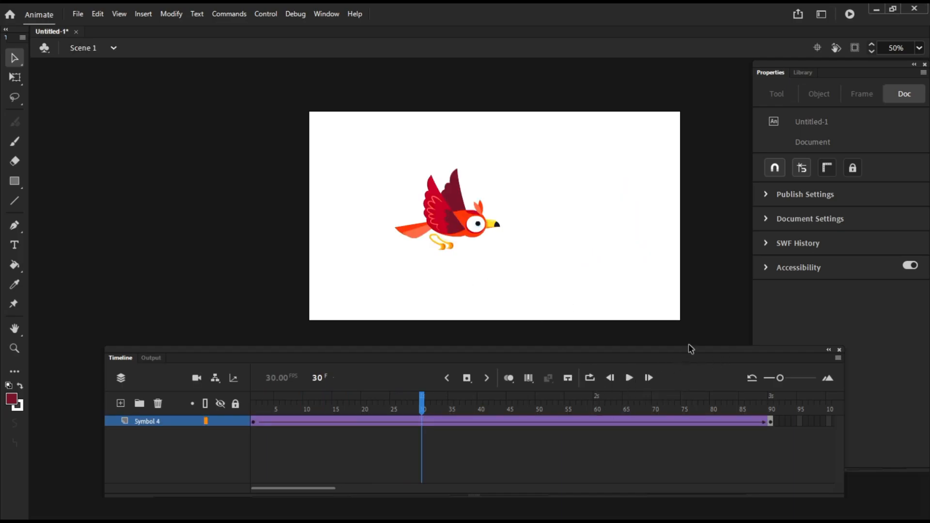
{"action": "key", "text": "ctrl+Return"}
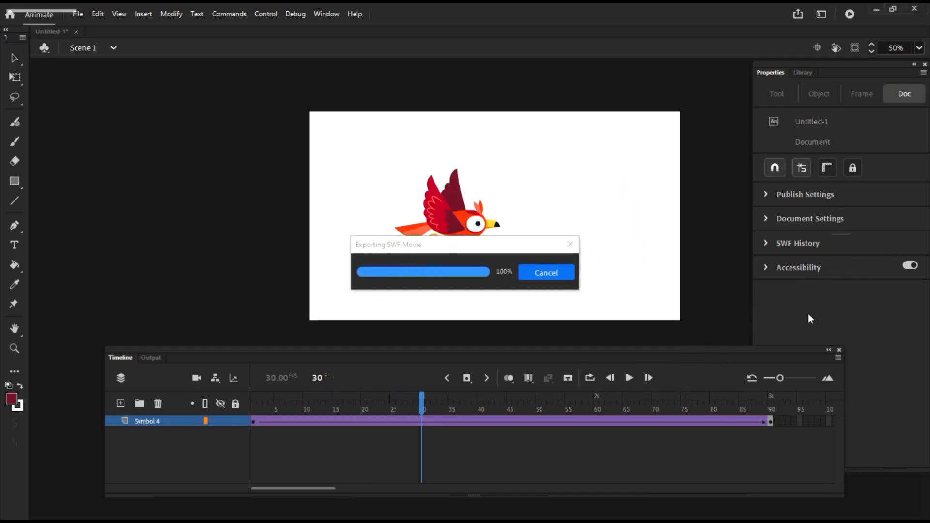